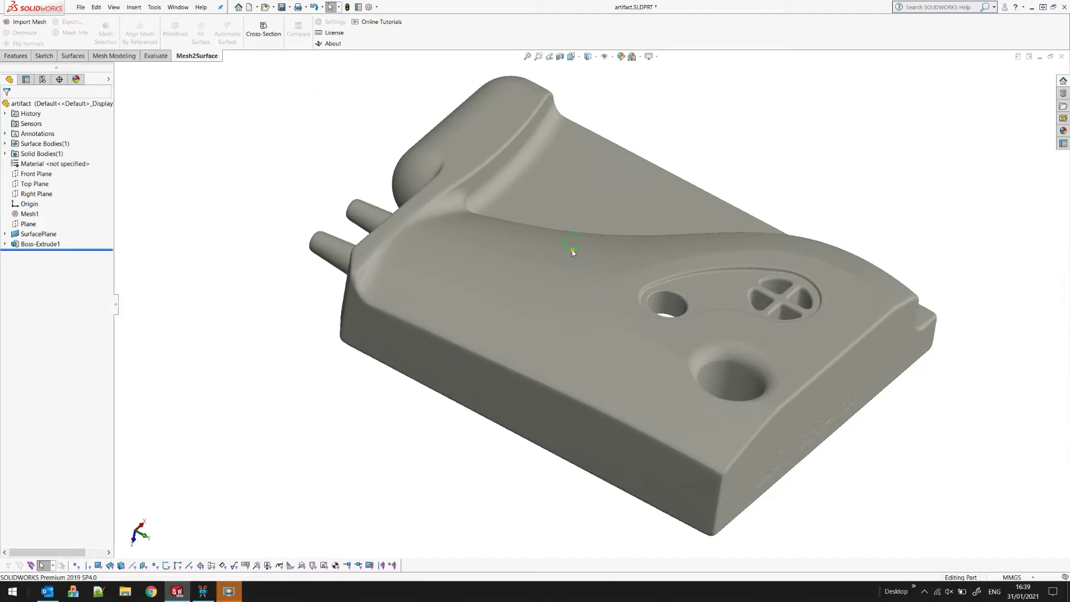
# Wand-select the connected freeform top region of Mesh1 with Mesh Selection.
pyautogui.moveTo(572, 249); pyautogui.dragTo(422, 229, button='middle')
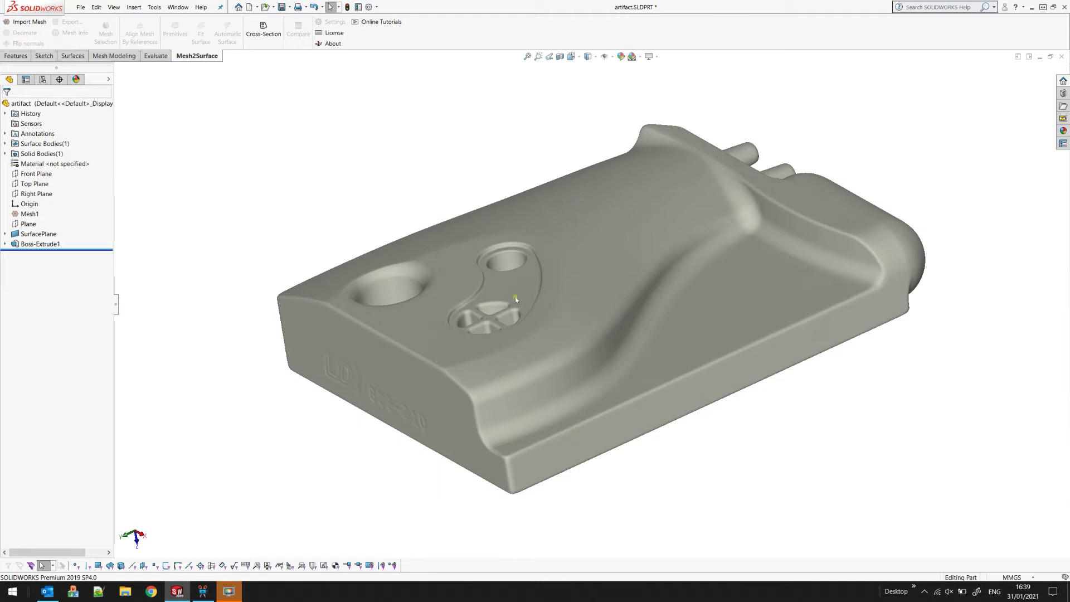
pyautogui.moveTo(539, 294); pyautogui.dragTo(670, 181, button='middle')
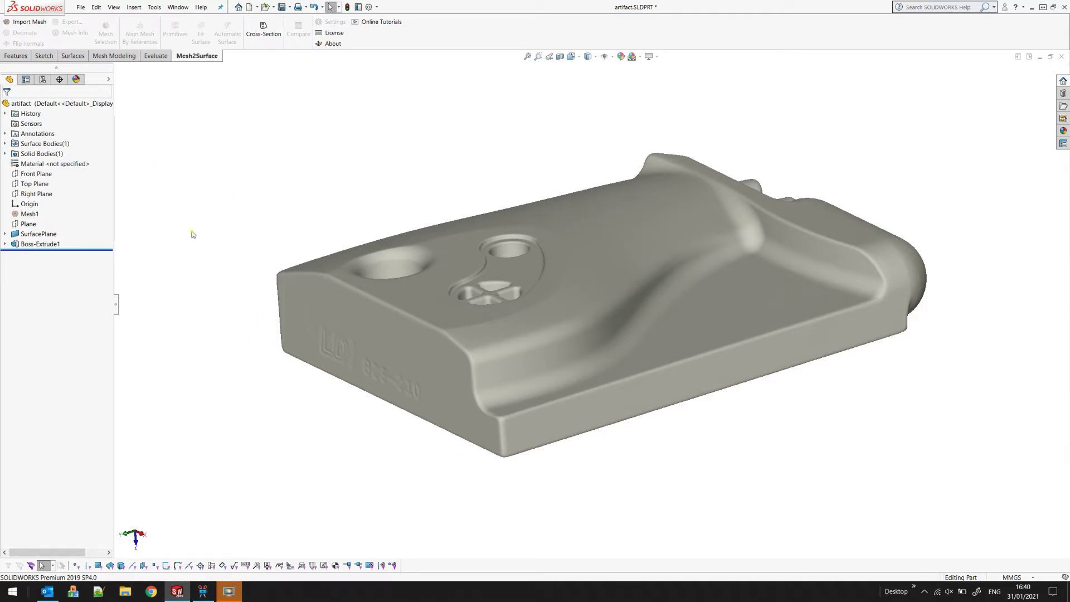
pyautogui.click(30, 214)
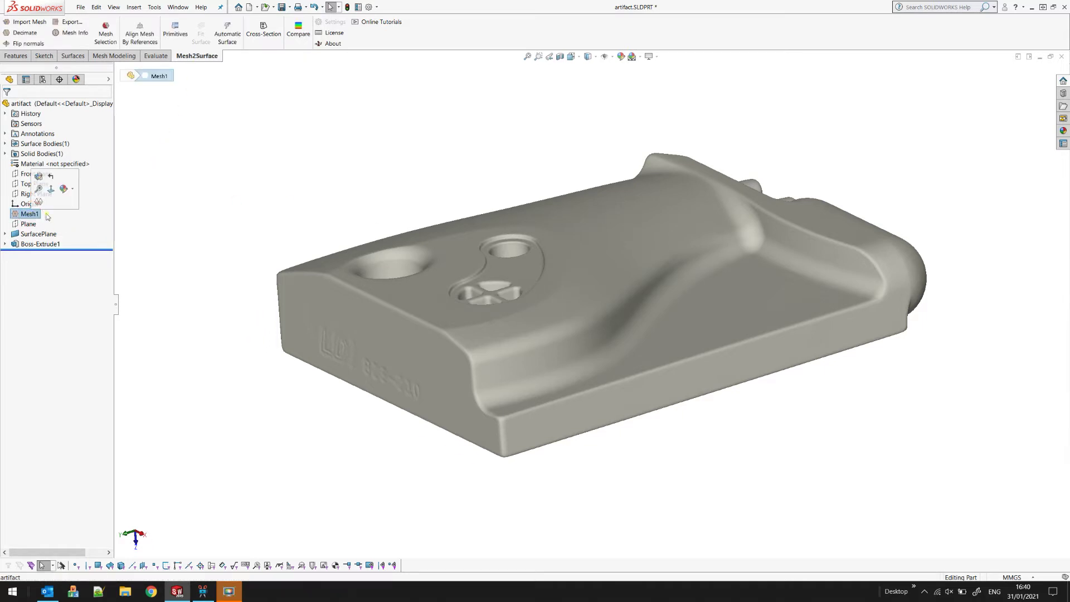
pyautogui.click(106, 33)
pyautogui.moveTo(394, 162); pyautogui.dragTo(400, 228, button='middle')
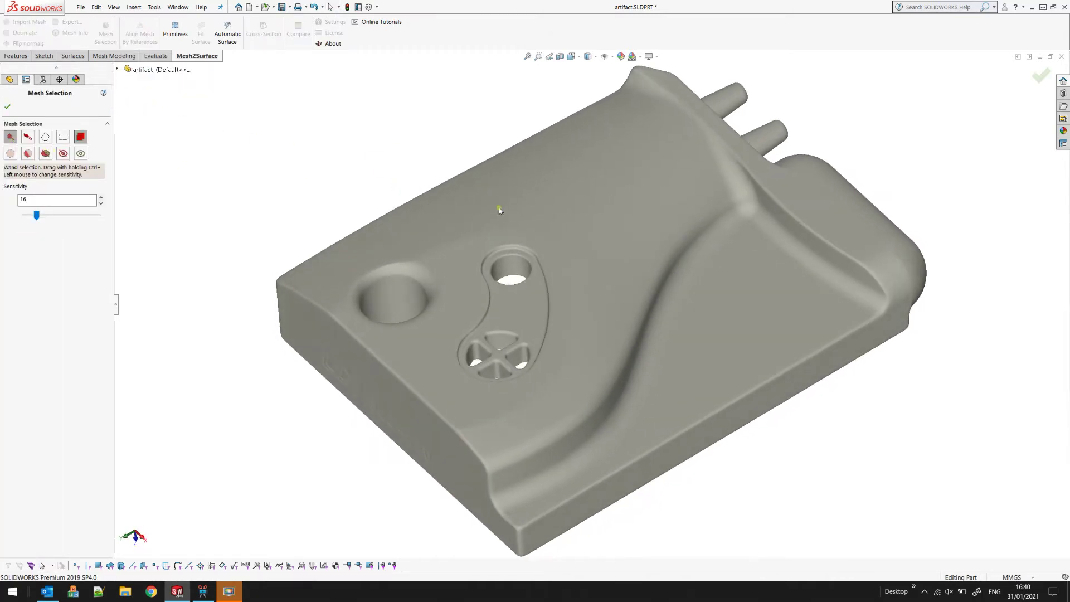
pyautogui.click(535, 204)
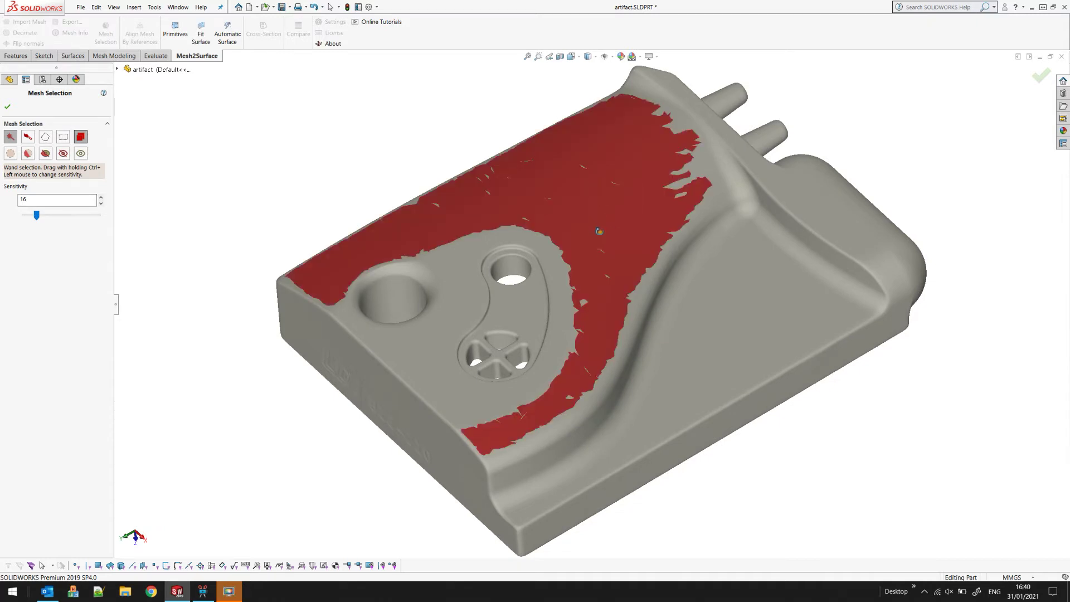
pyautogui.moveTo(599, 232); pyautogui.dragTo(602, 138, button='middle')
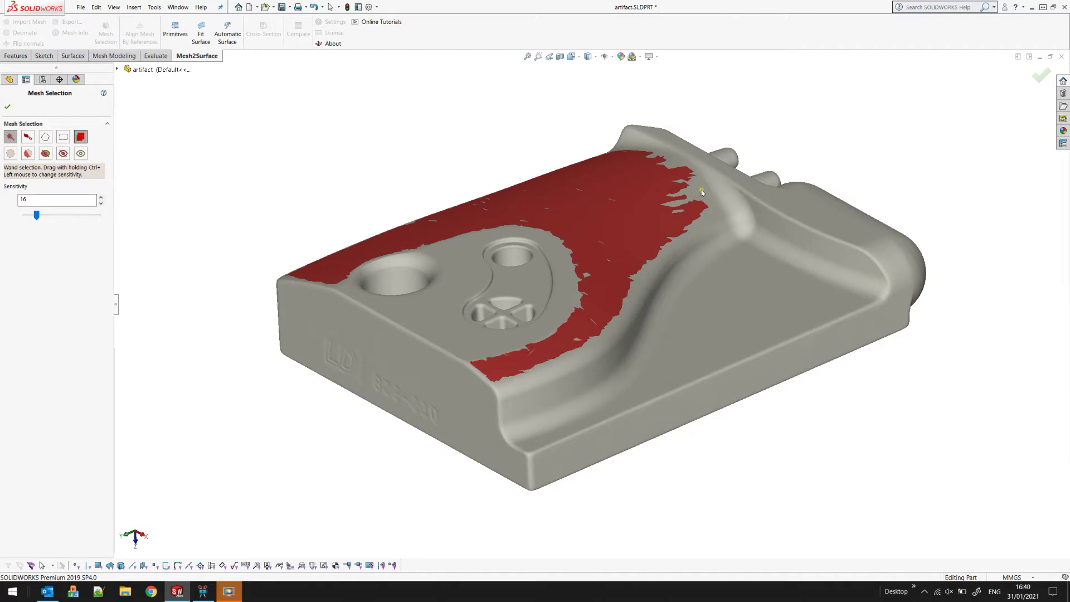
# Raise the selection Sensitivity to 22, then redo the top selection at 17.
pyautogui.scroll(-8, 702, 189)
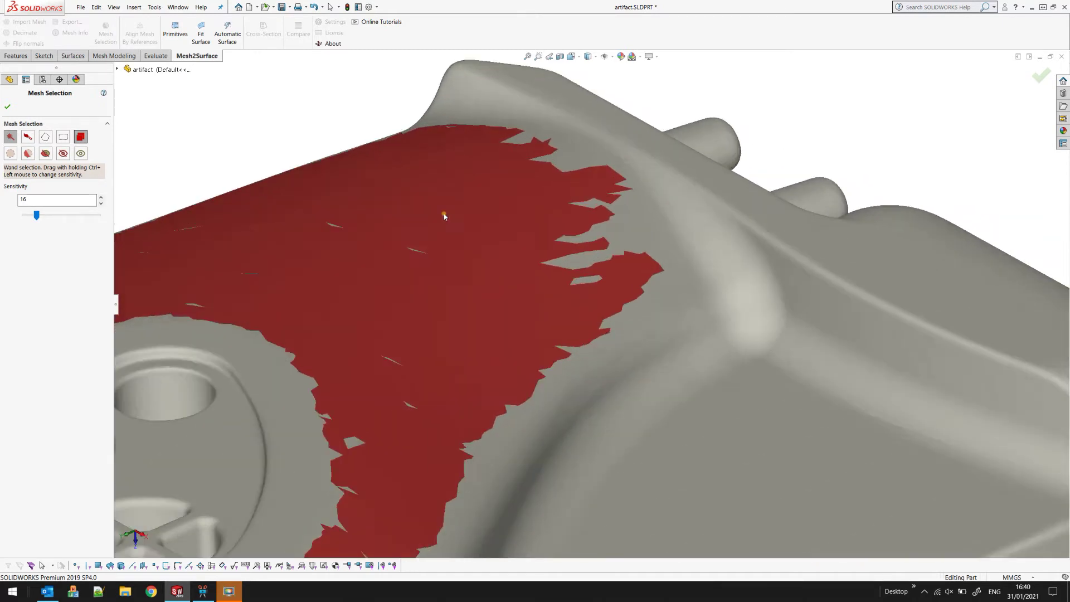
pyautogui.keyDown('ctrl'); pyautogui.moveTo(486, 240); pyautogui.dragTo(490, 228); pyautogui.keyUp('ctrl')
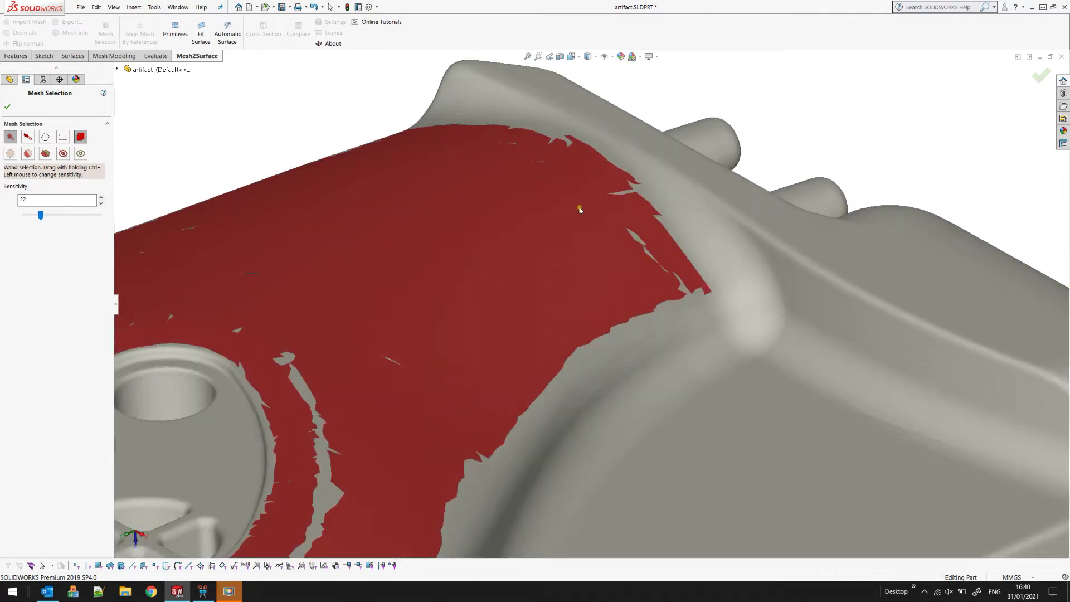
pyautogui.scroll(3, 579, 209)
pyautogui.scroll(3, 546, 277)
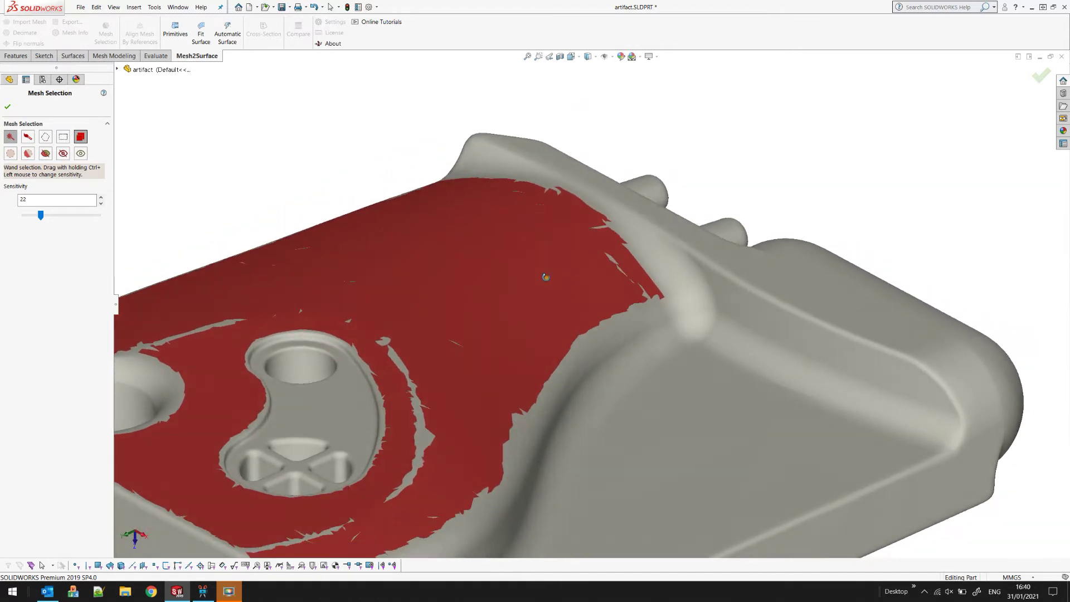
pyautogui.scroll(1, 549, 279)
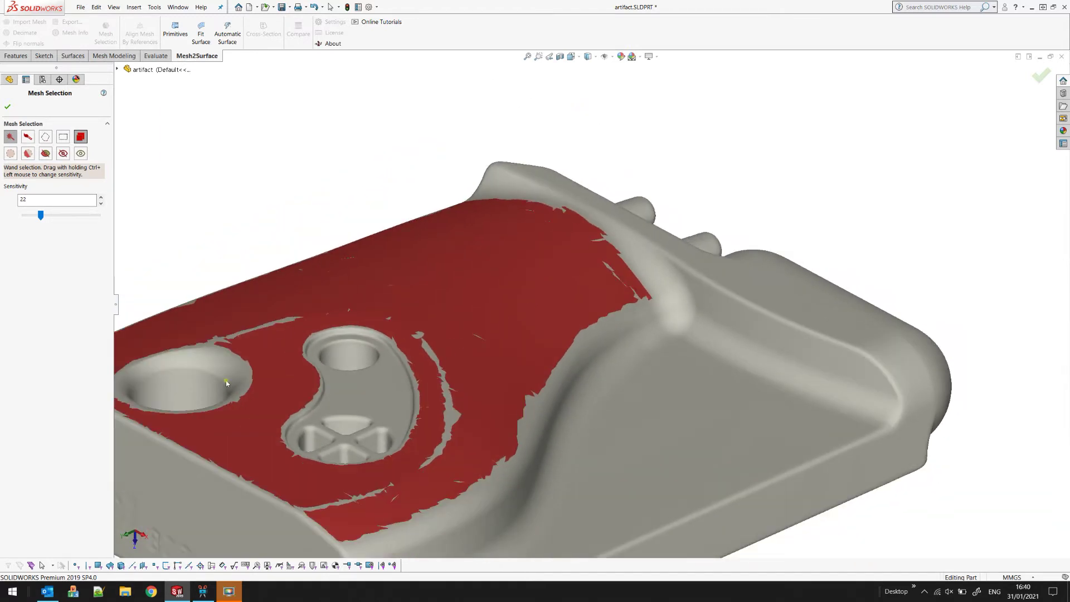
pyautogui.keyDown('ctrl'); pyautogui.moveTo(478, 304); pyautogui.dragTo(483, 307); pyautogui.keyUp('ctrl')
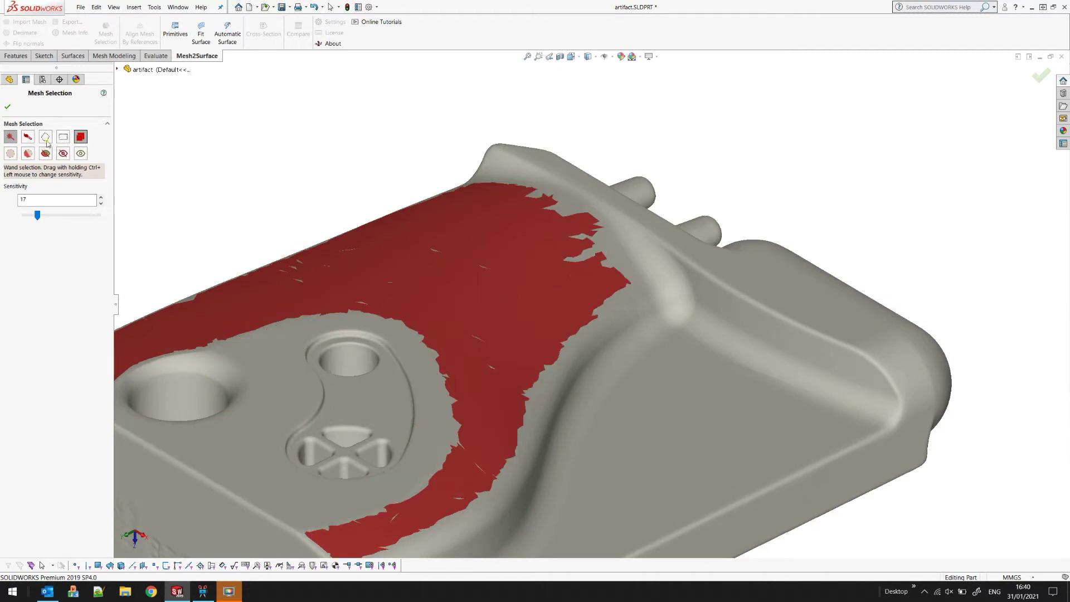
# Brush-paint the missed gaps along the ridge edge and accept the mesh selection.
pyautogui.click(27, 137)
pyautogui.moveTo(537, 211)
pyautogui.mouseDown()
pyautogui.moveTo(596, 247)
pyautogui.moveTo(616, 279)
pyautogui.moveTo(572, 268)
pyautogui.moveTo(583, 234)
pyautogui.mouseUp()
pyautogui.moveTo(582, 234); pyautogui.dragTo(575, 225, button='middle')
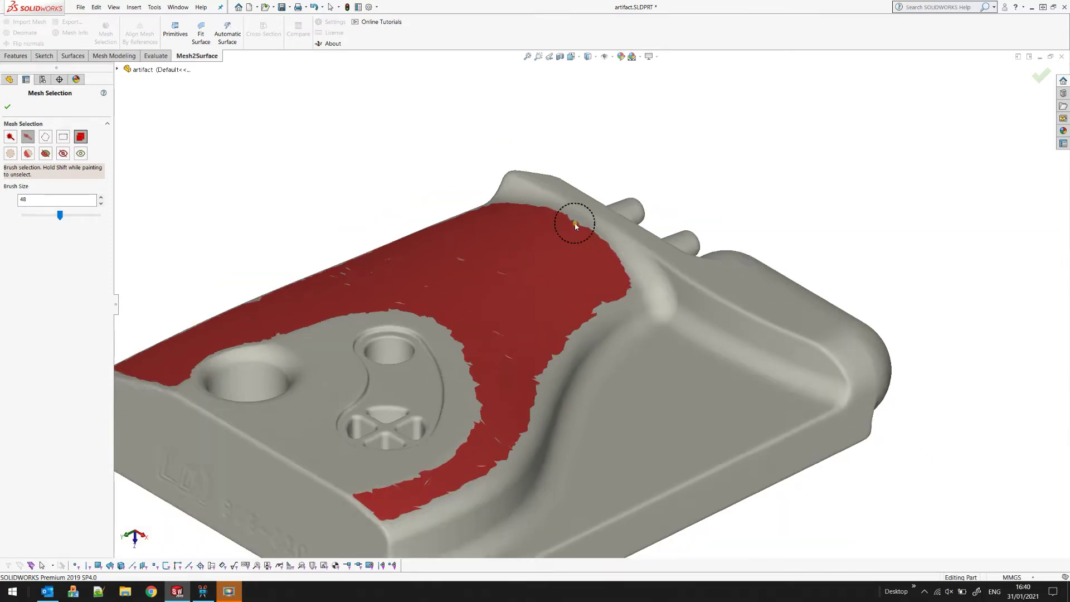
pyautogui.moveTo(493, 258)
pyautogui.mouseDown(button='middle')
pyautogui.moveTo(492, 336)
pyautogui.moveTo(547, 259)
pyautogui.moveTo(536, 274)
pyautogui.mouseUp(button='middle')
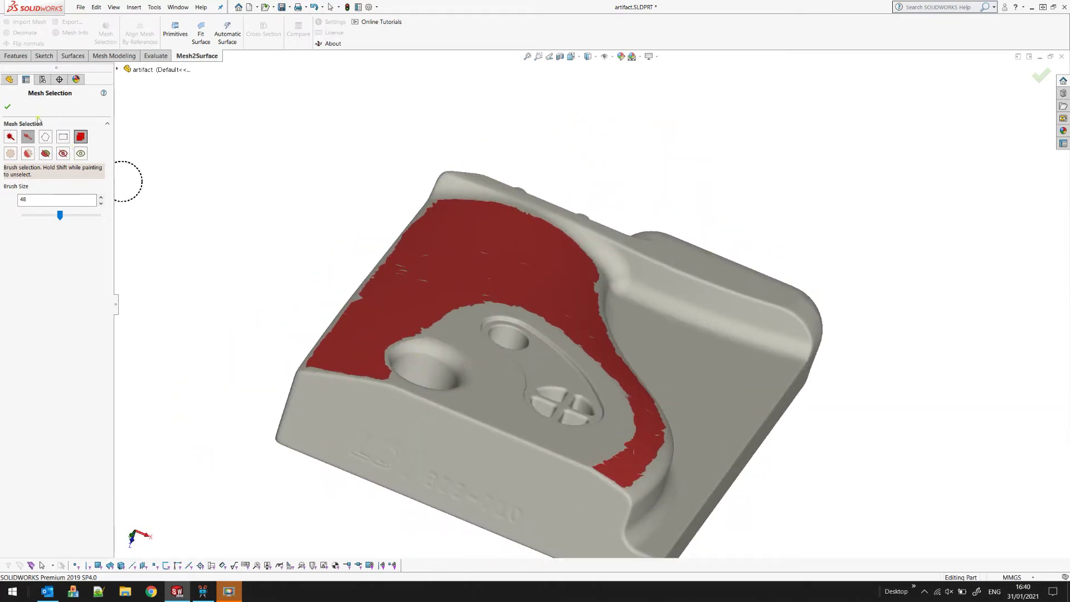
pyautogui.press('Return')
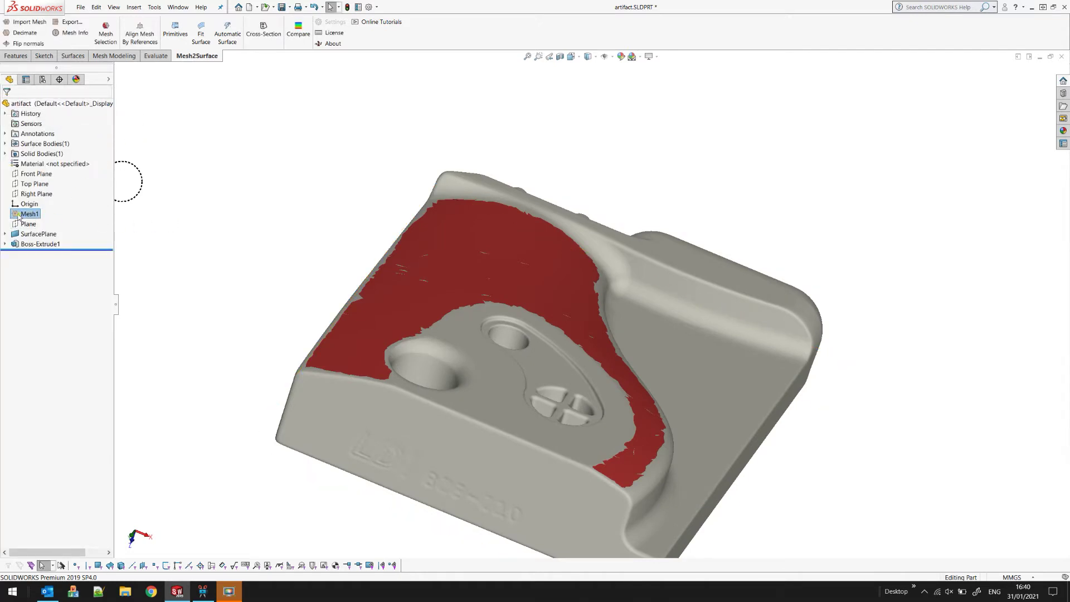
pyautogui.click(18, 215)
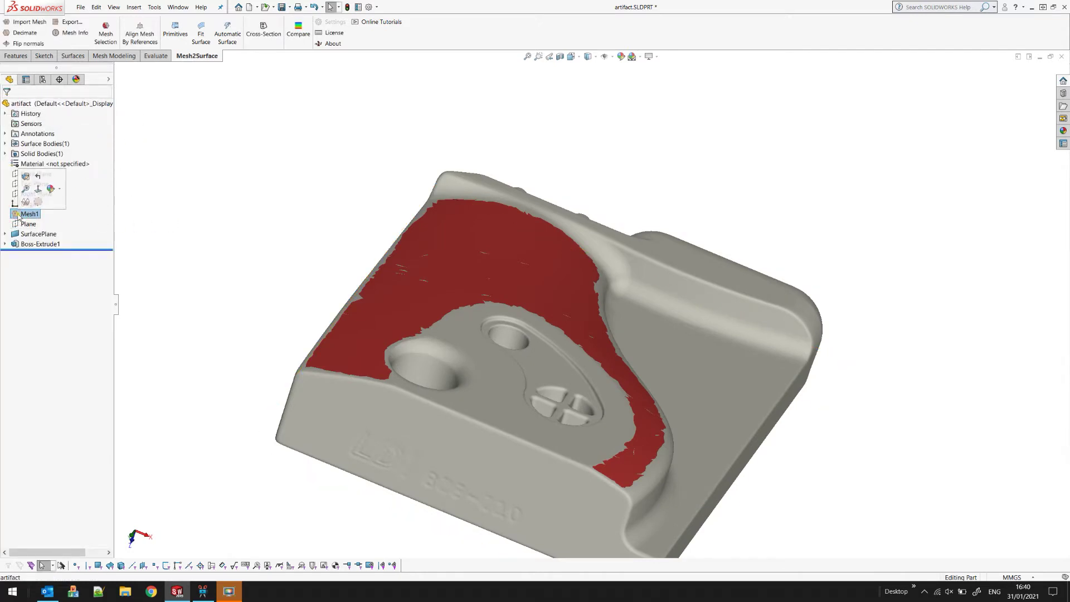
# Fit a surface to the selected region and preview it with 20 control points.
pyautogui.click(200, 32)
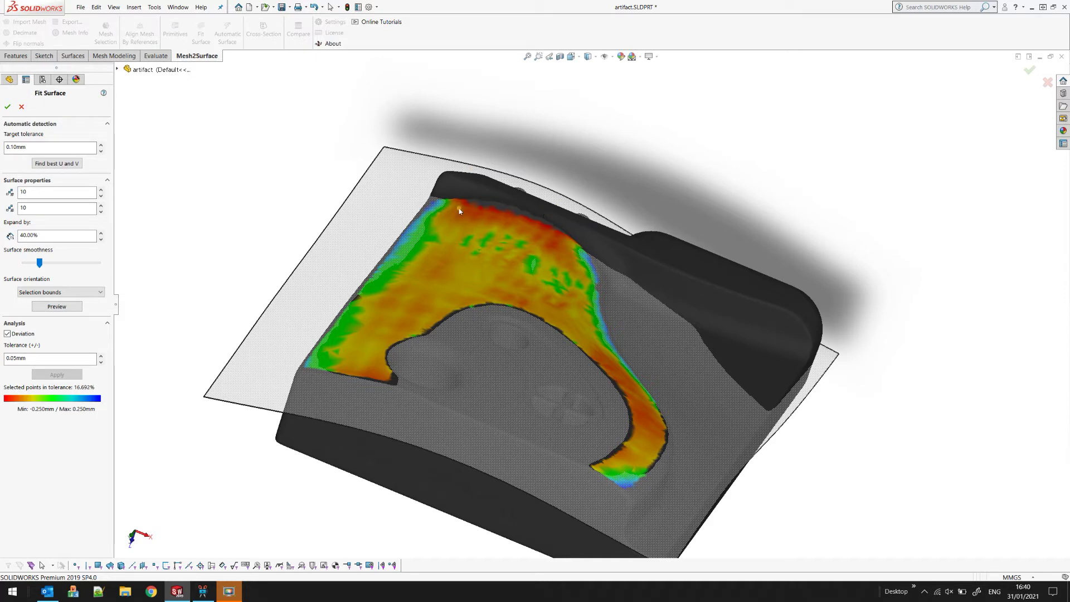
pyautogui.moveTo(576, 234); pyautogui.dragTo(473, 245, button='middle')
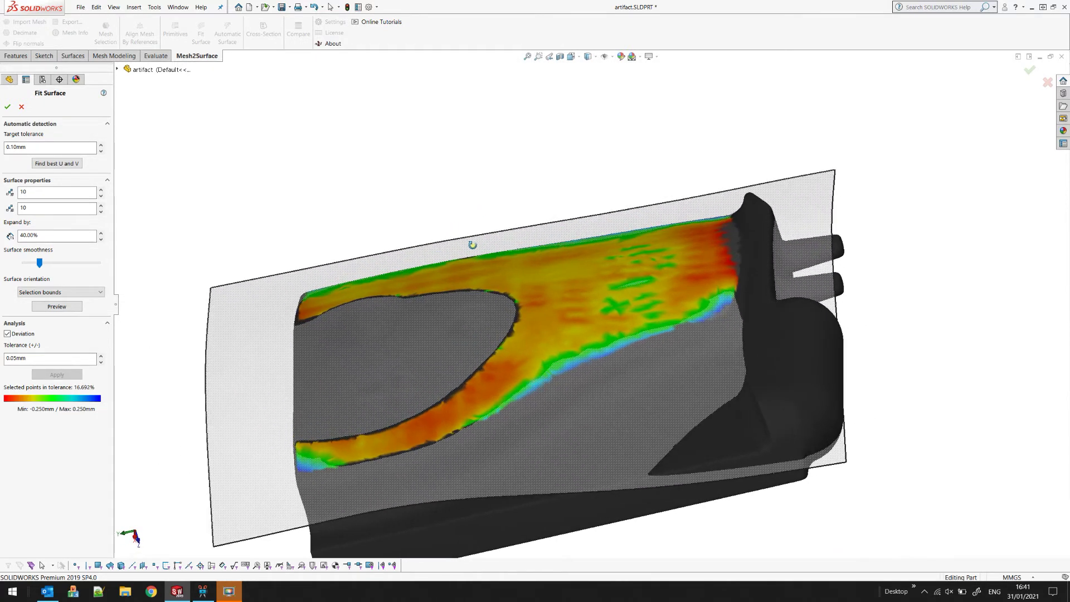
pyautogui.doubleClick(53, 193)
pyautogui.write('2')
pyautogui.moveTo(232, 220); pyautogui.dragTo(167, 278, button='middle')
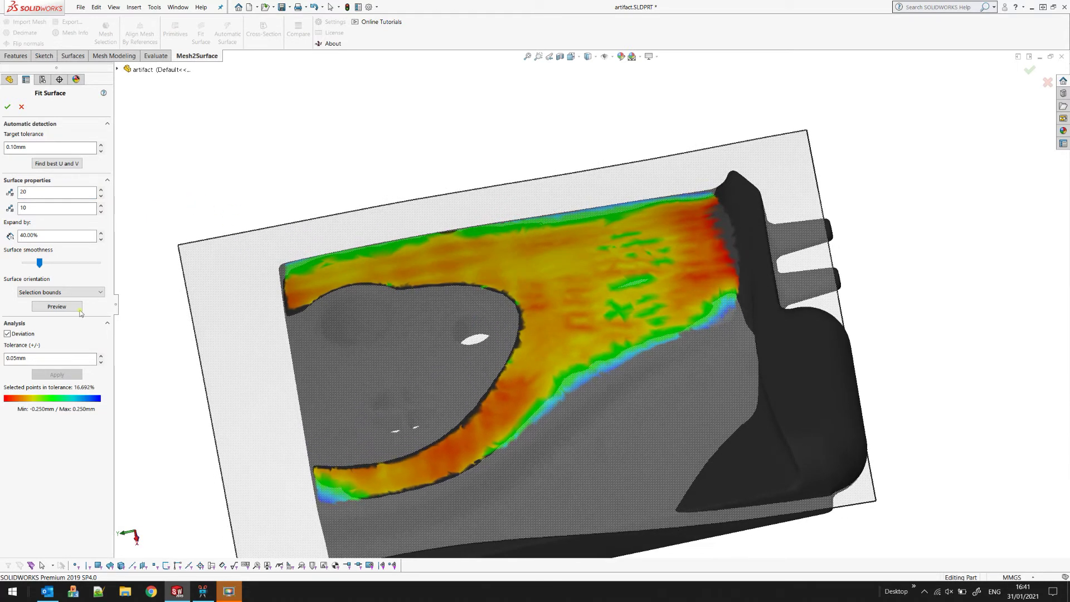
pyautogui.click(78, 308)
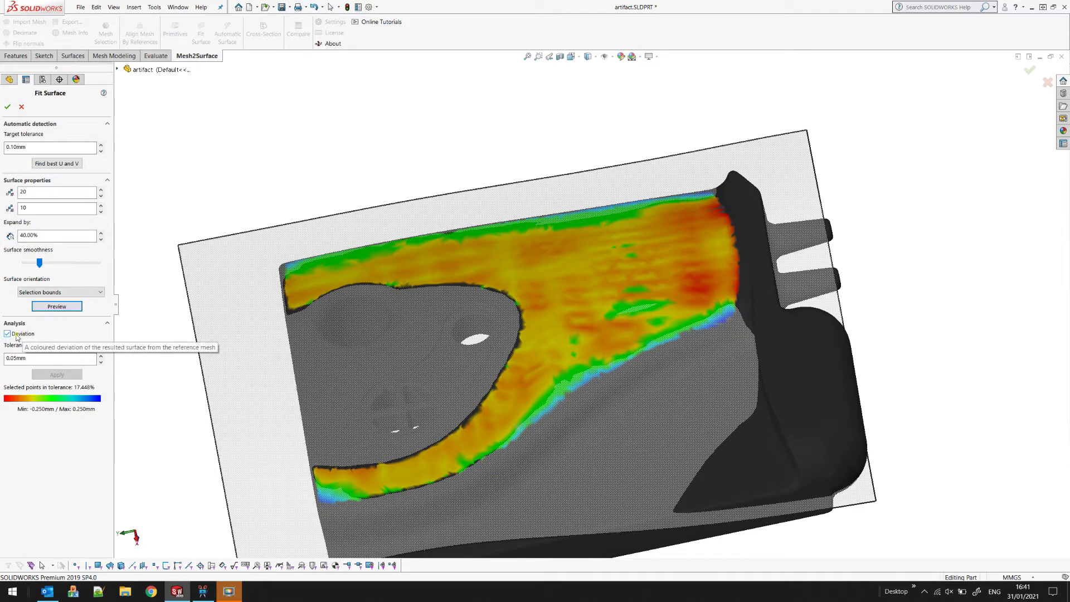
# Toggle the deviation colour map off and on to review the fit.
pyautogui.click(16, 336)
pyautogui.click(15, 335)
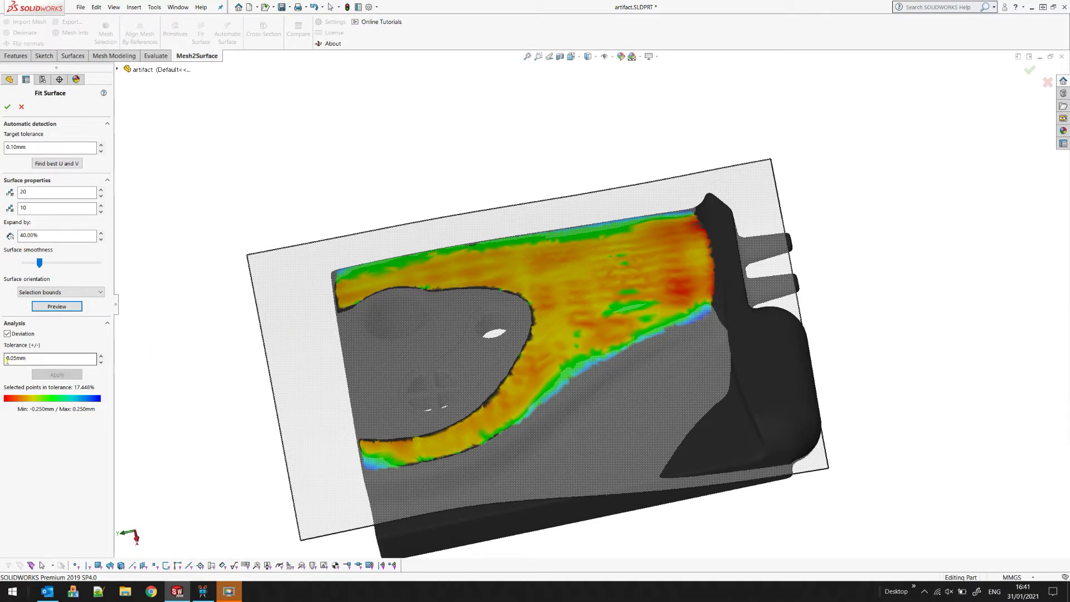
pyautogui.moveTo(582, 298)
pyautogui.mouseDown(button='middle')
pyautogui.moveTo(589, 281)
pyautogui.moveTo(597, 309)
pyautogui.mouseUp(button='middle')
pyautogui.click(16, 336)
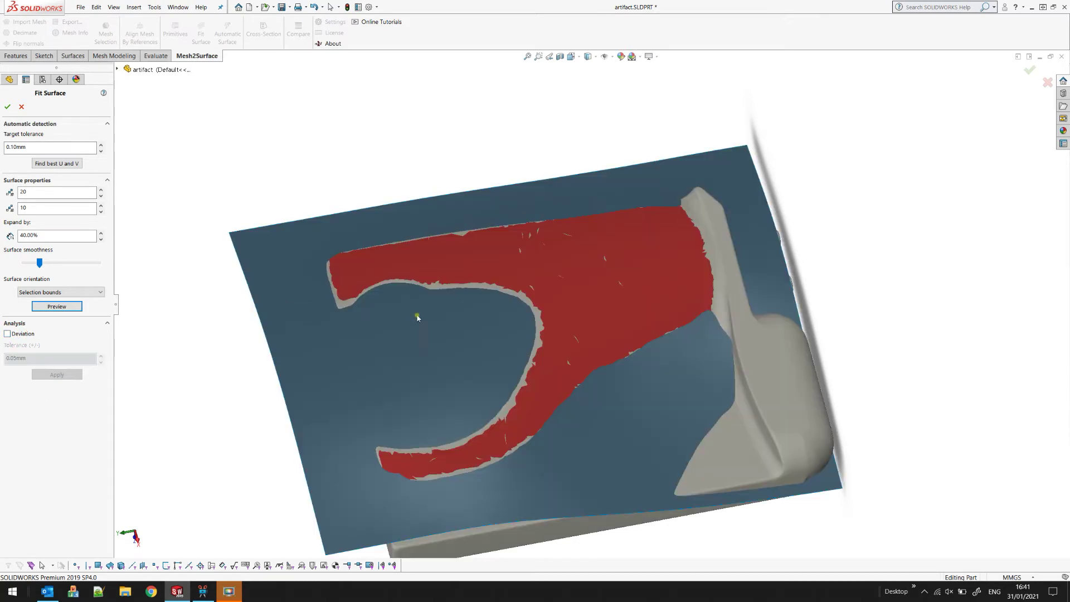
pyautogui.moveTo(443, 327); pyautogui.dragTo(440, 350, button='middle')
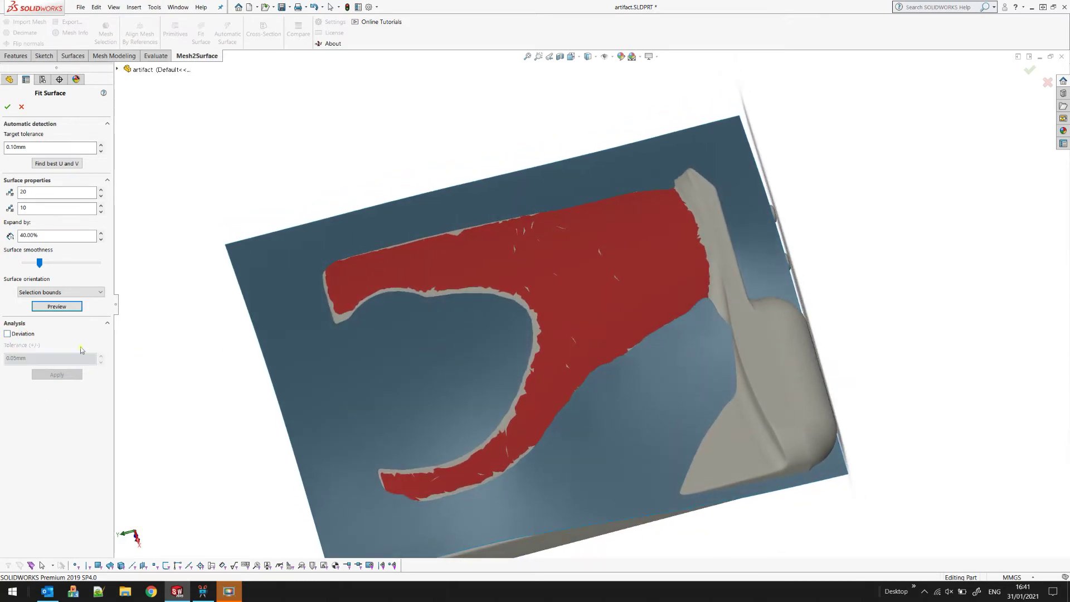
pyautogui.click(19, 334)
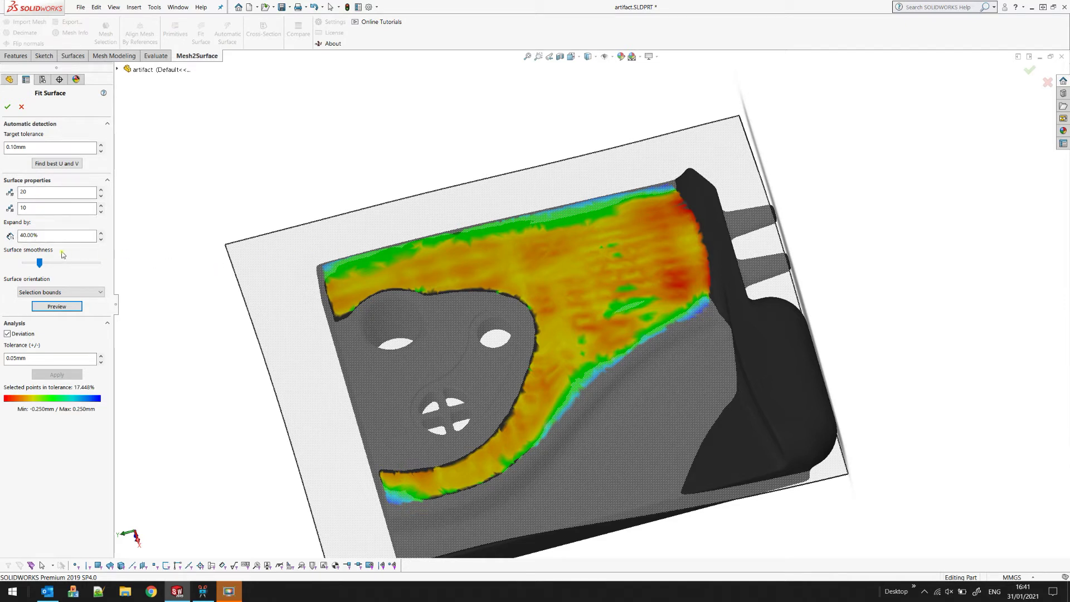
# Preview the fit with Expand by set to 20%, then at 40%.
pyautogui.moveTo(61, 235); pyautogui.dragTo(2, 236)
pyautogui.write('2')
pyautogui.click(58, 307)
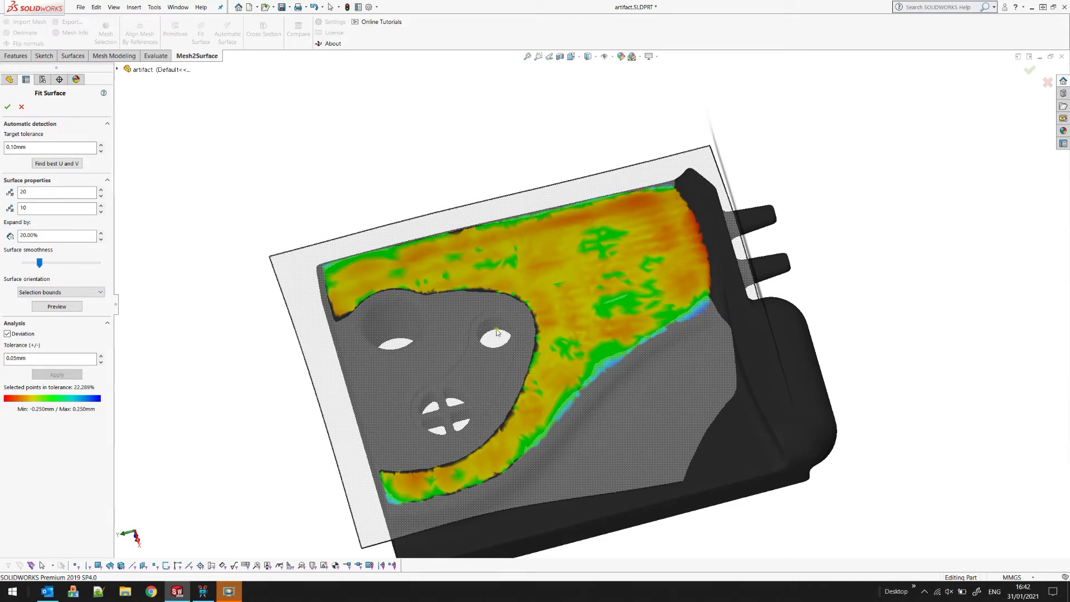
pyautogui.moveTo(496, 335); pyautogui.dragTo(506, 403, button='middle')
pyautogui.scroll(2, 567, 364)
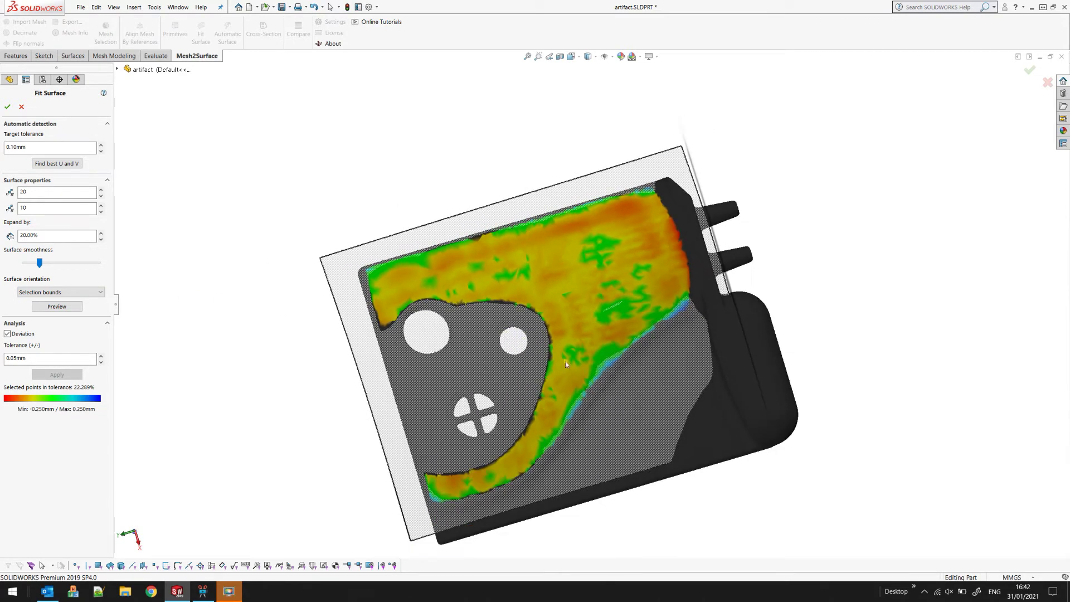
pyautogui.doubleClick(50, 235)
pyautogui.write('40')
pyautogui.click(56, 306)
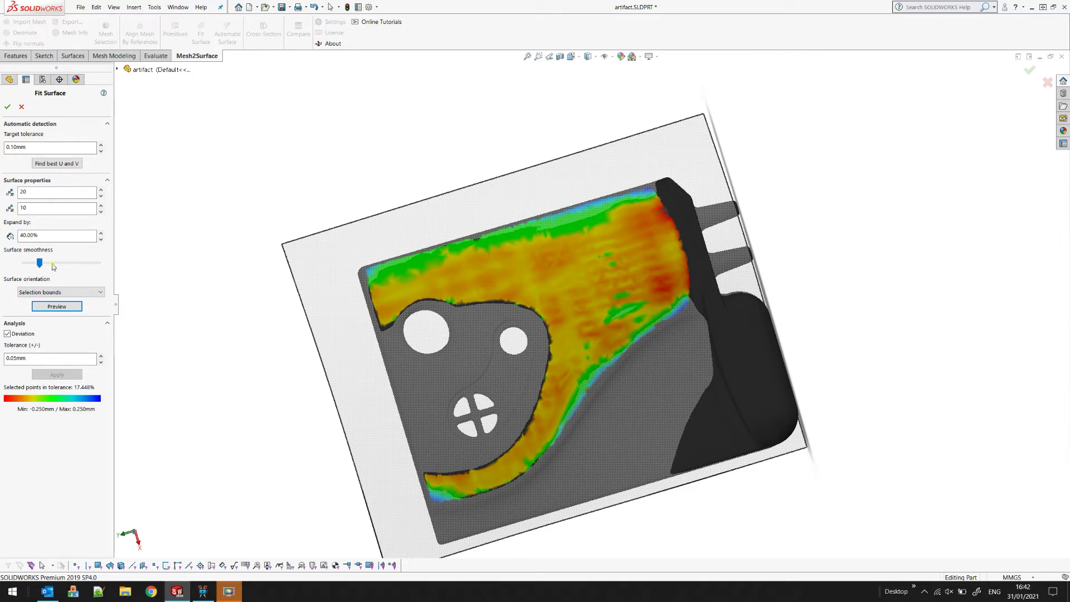
# Increase the surface smoothness and refresh the fitted surface preview.
pyautogui.moveTo(44, 264); pyautogui.dragTo(60, 267)
pyautogui.click(63, 306)
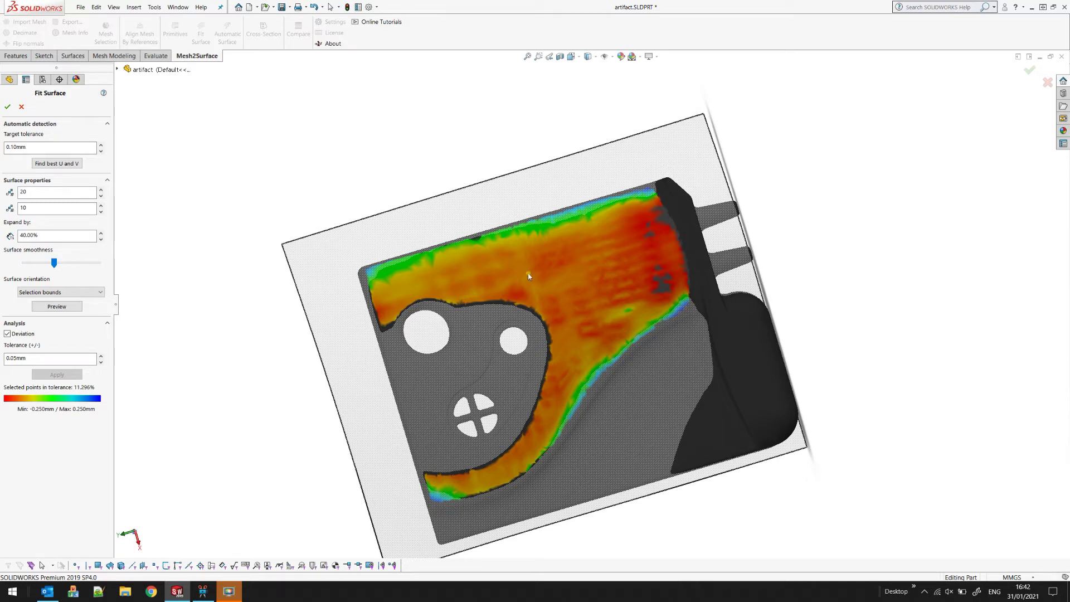
pyautogui.moveTo(589, 331); pyautogui.dragTo(587, 223, button='middle')
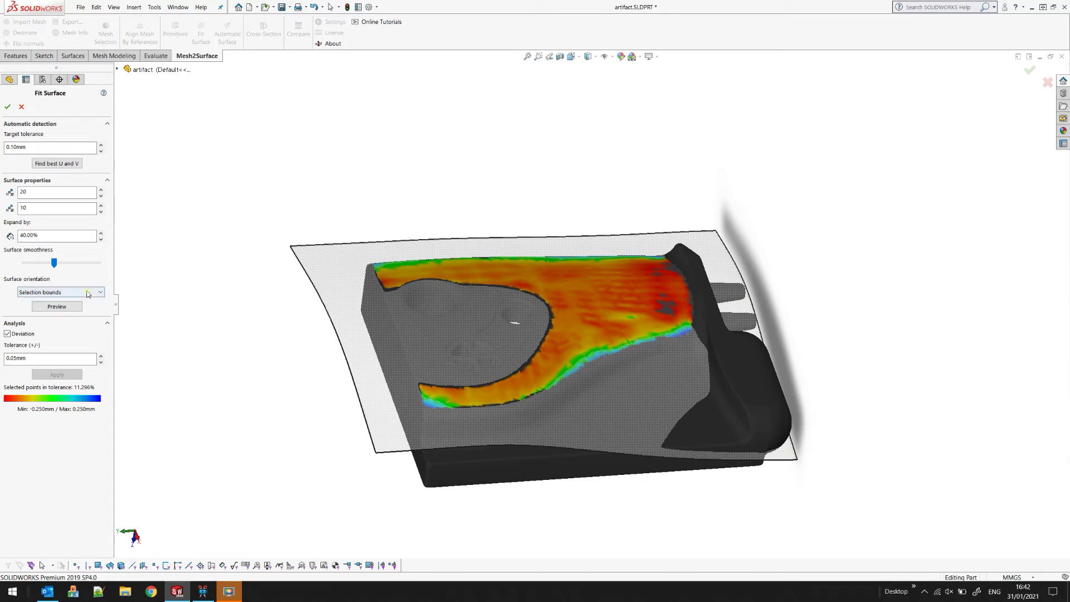
# Set the surface orientation to Axis aligned and preview the refit.
pyautogui.moveTo(539, 287); pyautogui.dragTo(669, 229, button='middle')
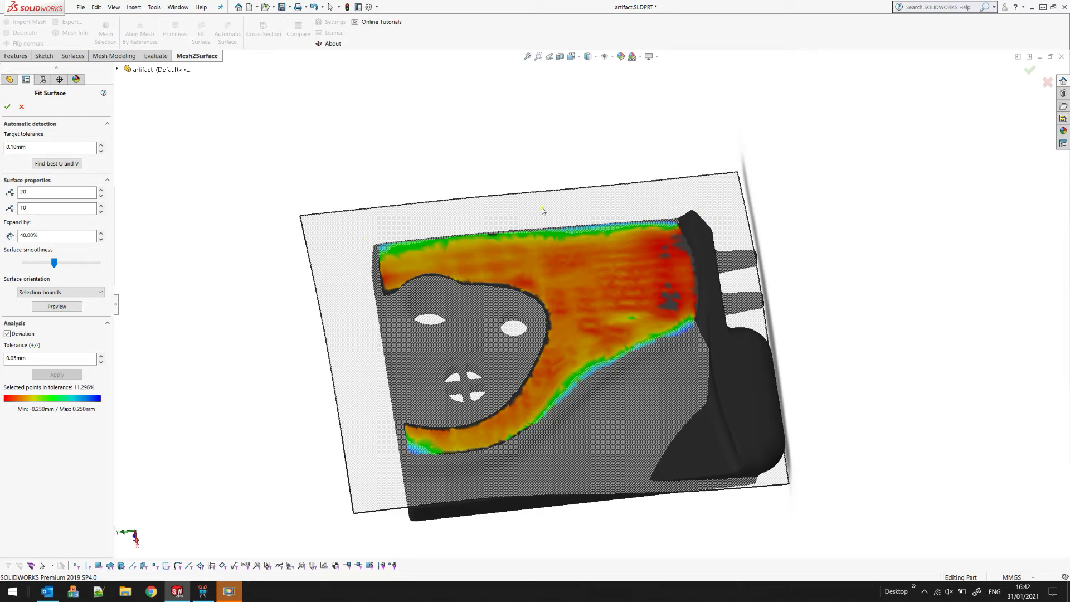
pyautogui.click(81, 293)
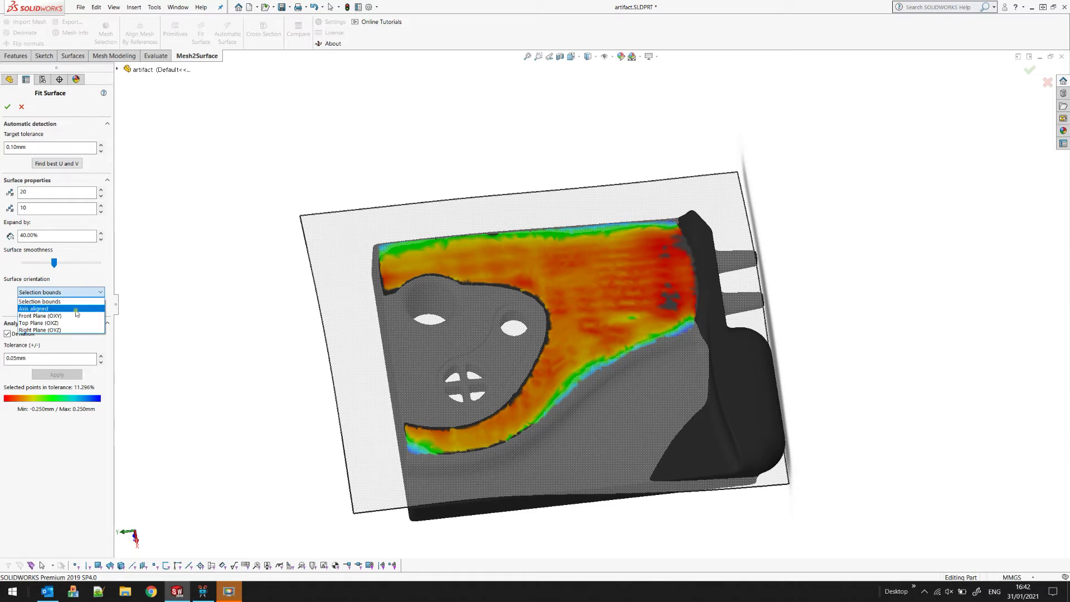
pyautogui.click(76, 309)
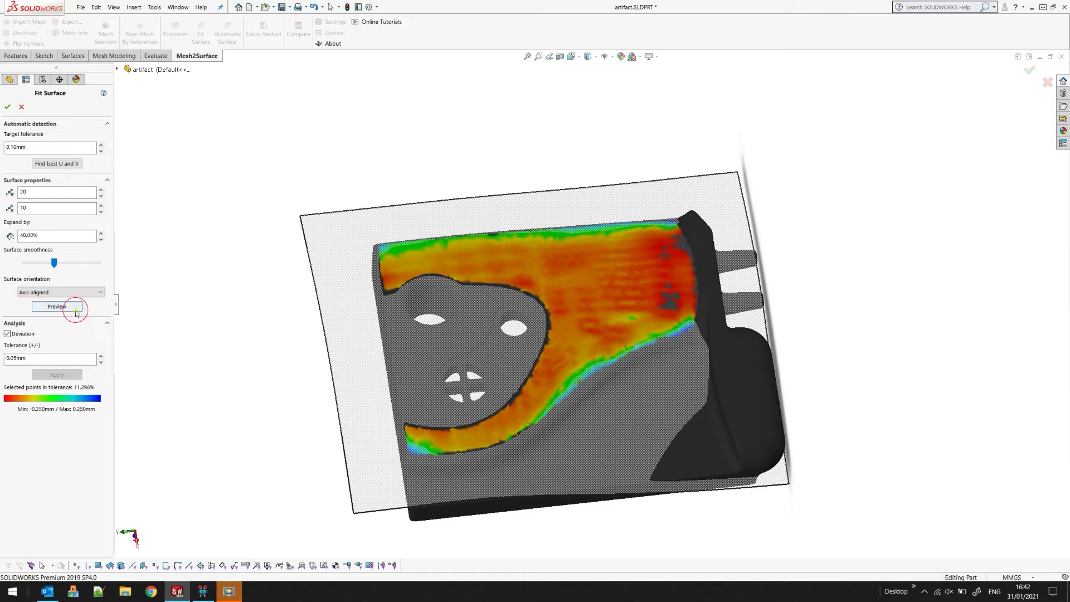
pyautogui.click(78, 306)
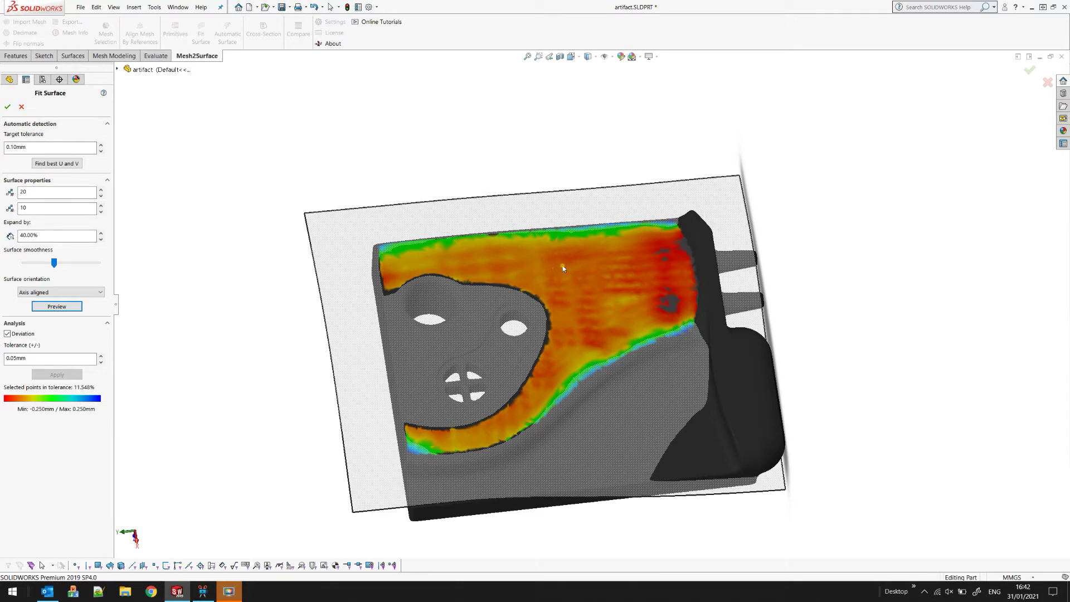
# From the Front view, orient the surface to Front Plane (OXY) and preview.
pyautogui.click(571, 57)
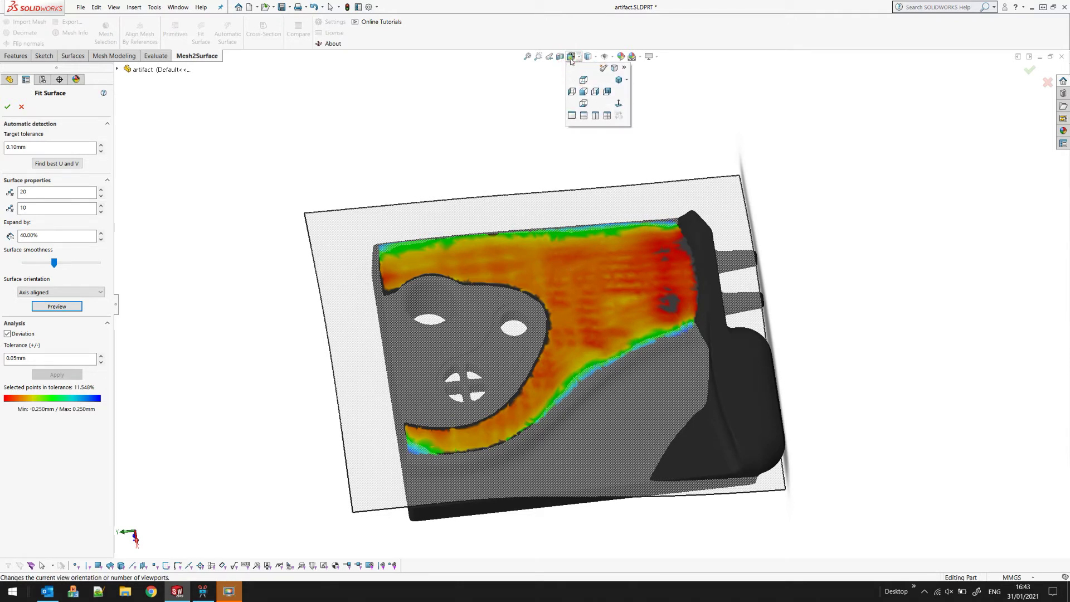
pyautogui.click(583, 91)
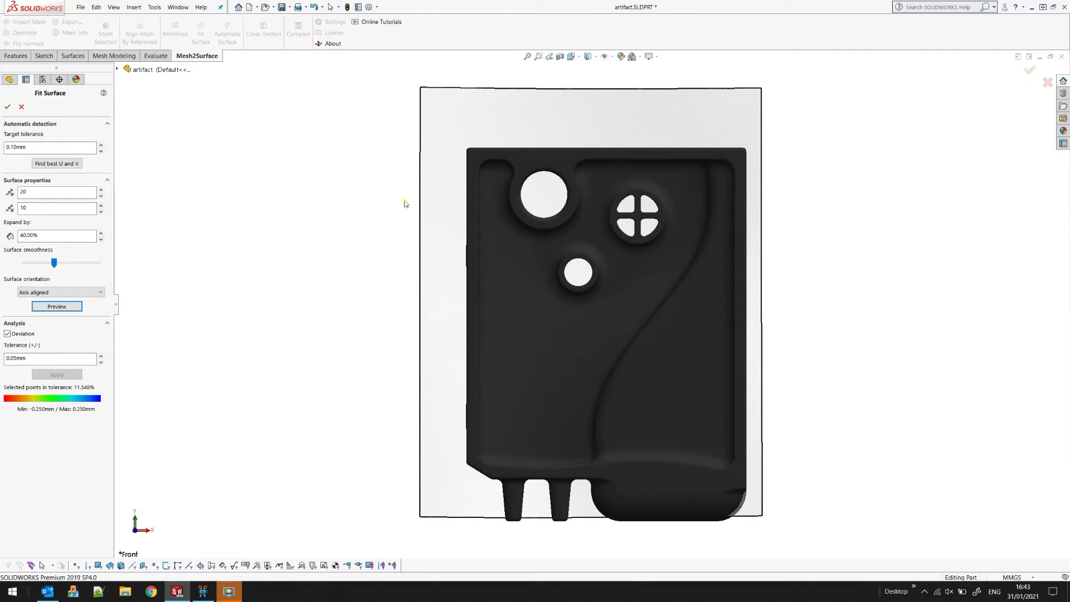
pyautogui.click(65, 293)
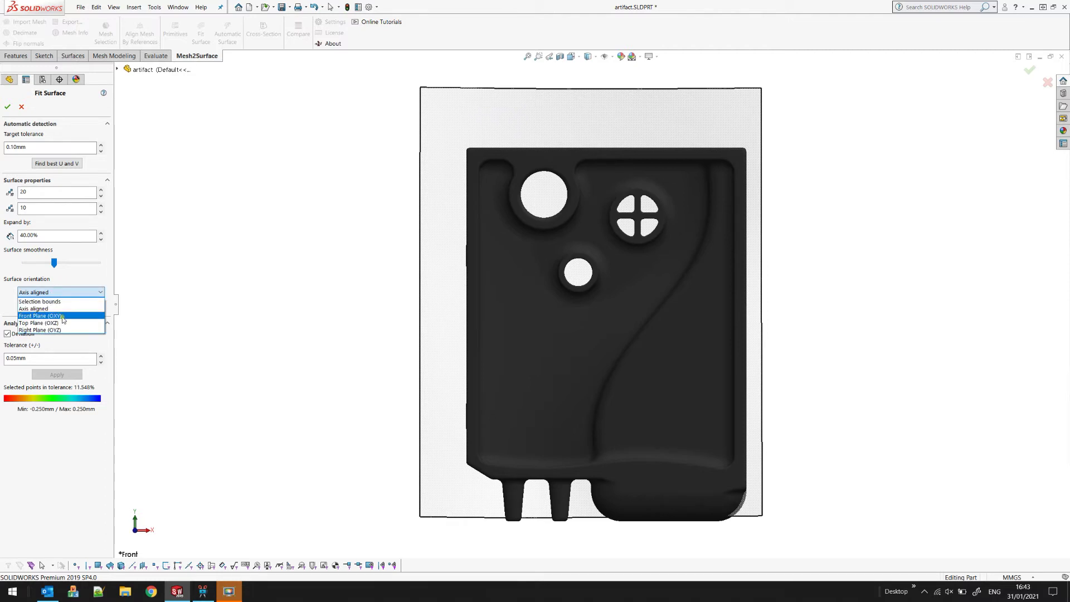
pyautogui.click(63, 316)
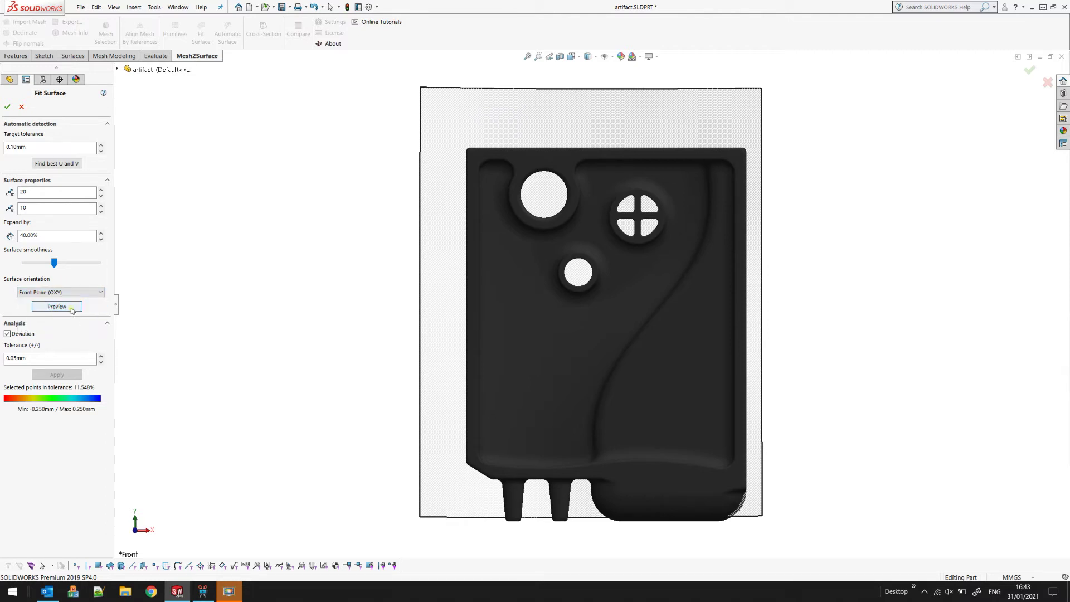
pyautogui.click(68, 307)
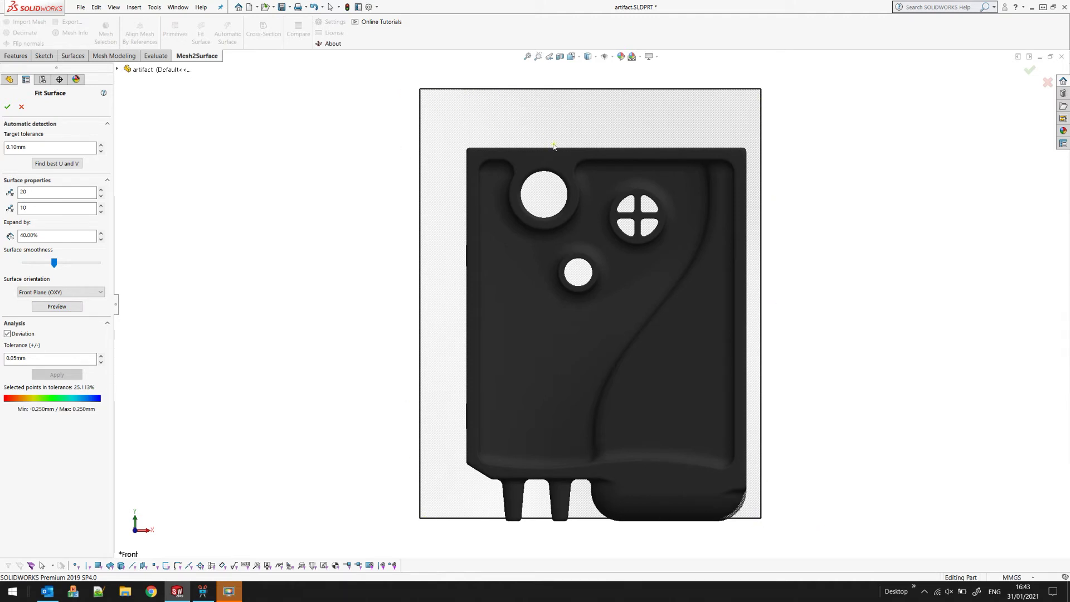
pyautogui.click(571, 57)
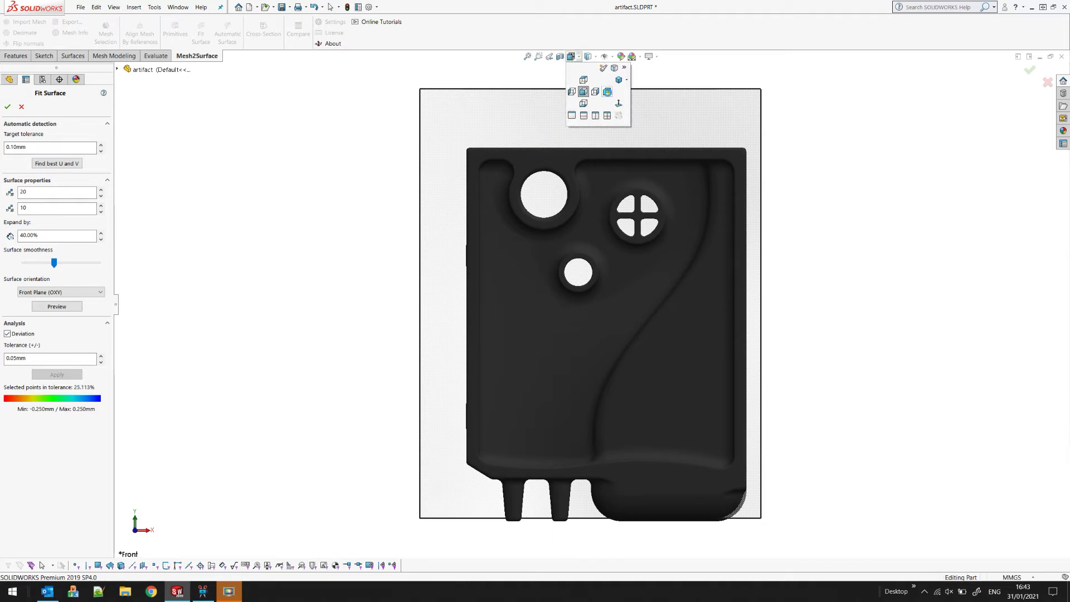
# Switch to the Back view and orbit to inspect the deviation map.
pyautogui.click(607, 92)
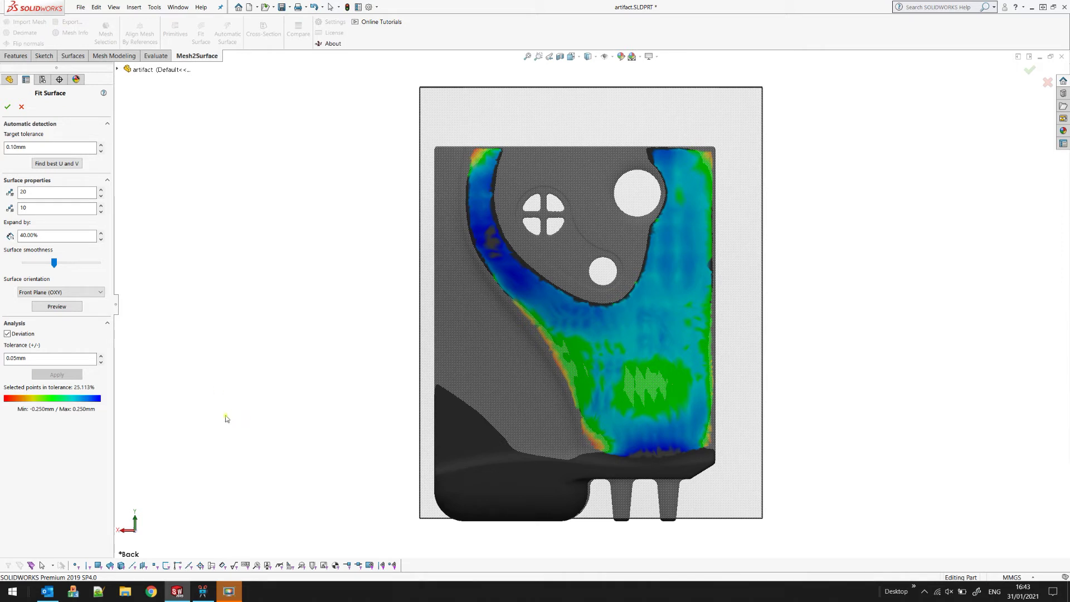
pyautogui.moveTo(233, 237); pyautogui.dragTo(265, 205, button='middle')
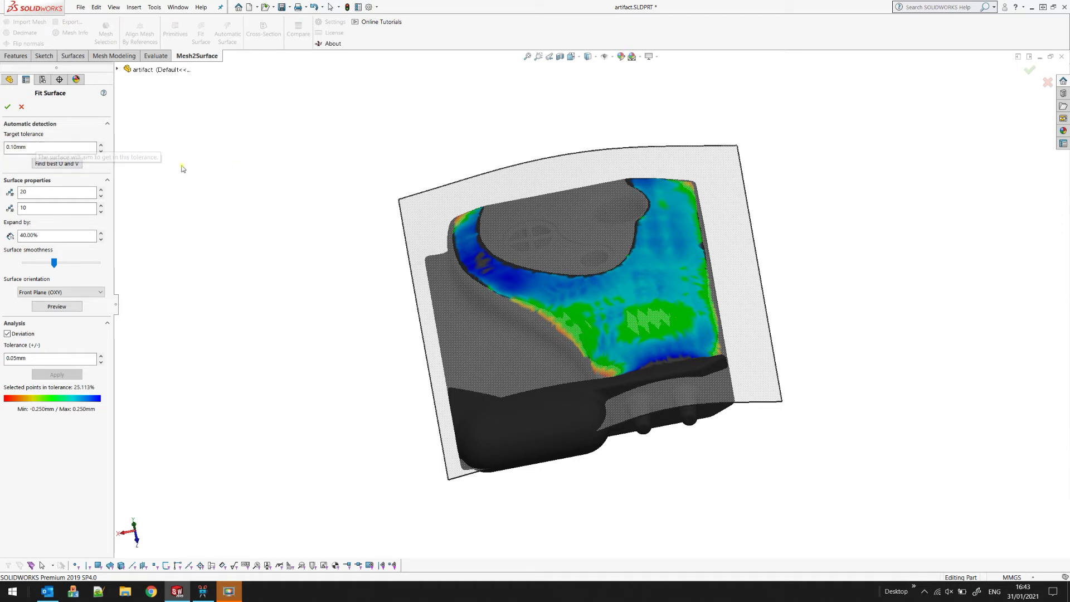
# Run Find best U and V, refitting the surface at 23 × 23 control points.
pyautogui.click(52, 163)
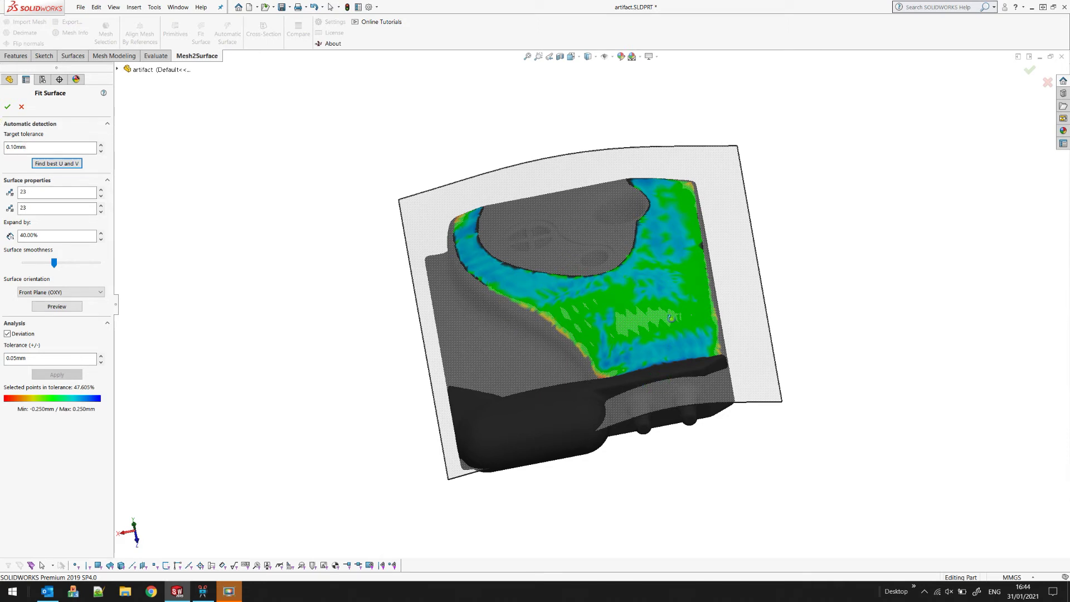
pyautogui.moveTo(672, 318); pyautogui.dragTo(718, 363, button='middle')
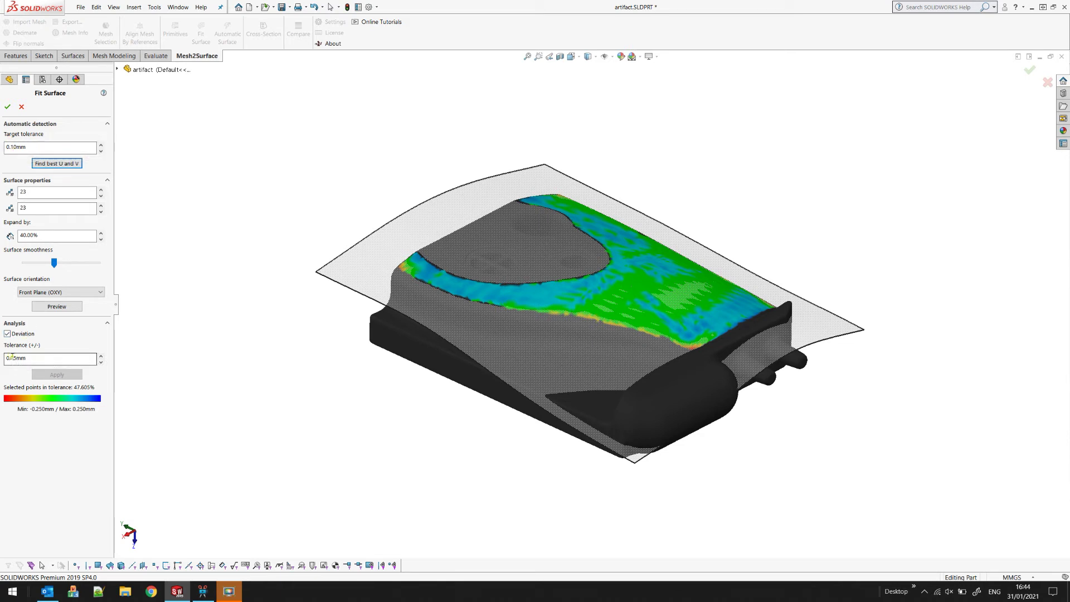
pyautogui.moveTo(12, 357); pyautogui.dragTo(60, 351)
pyautogui.write('10')
pyautogui.click(58, 374)
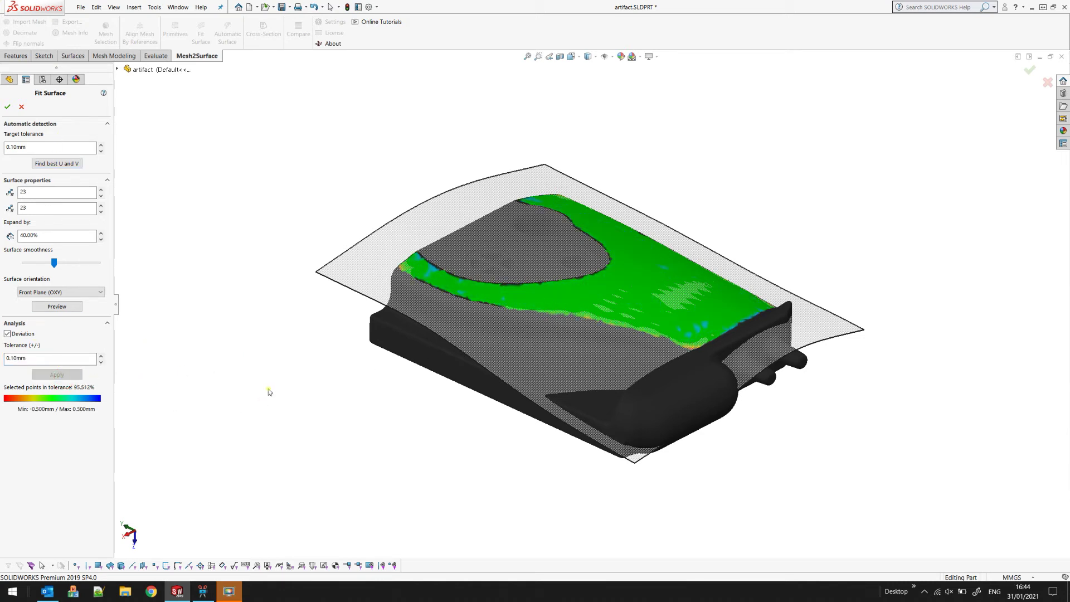
pyautogui.click(458, 381)
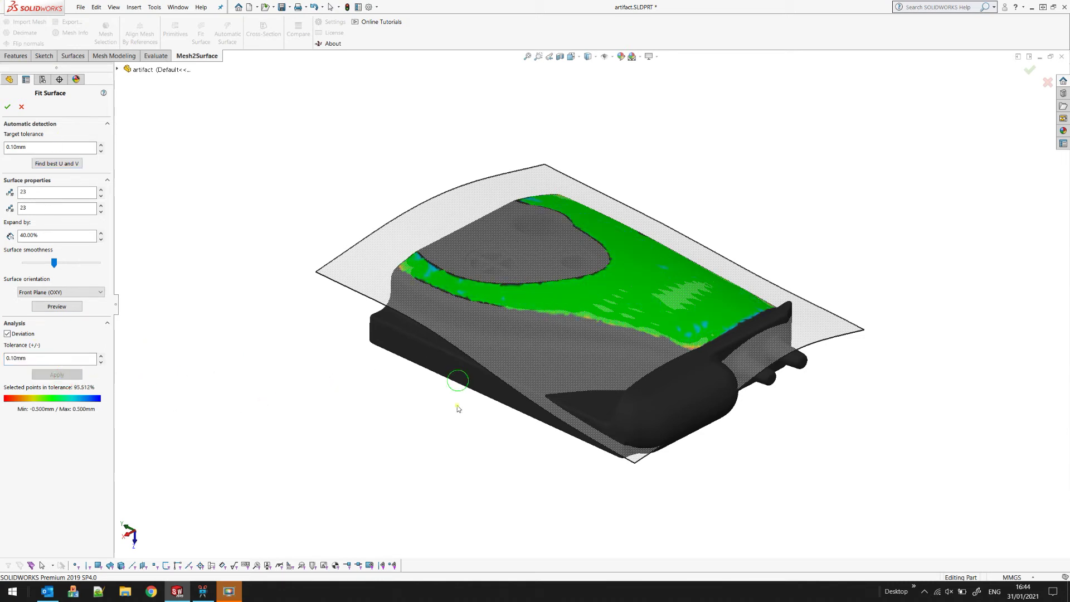
pyautogui.click(13, 358)
pyautogui.moveTo(13, 359); pyautogui.dragTo(95, 358)
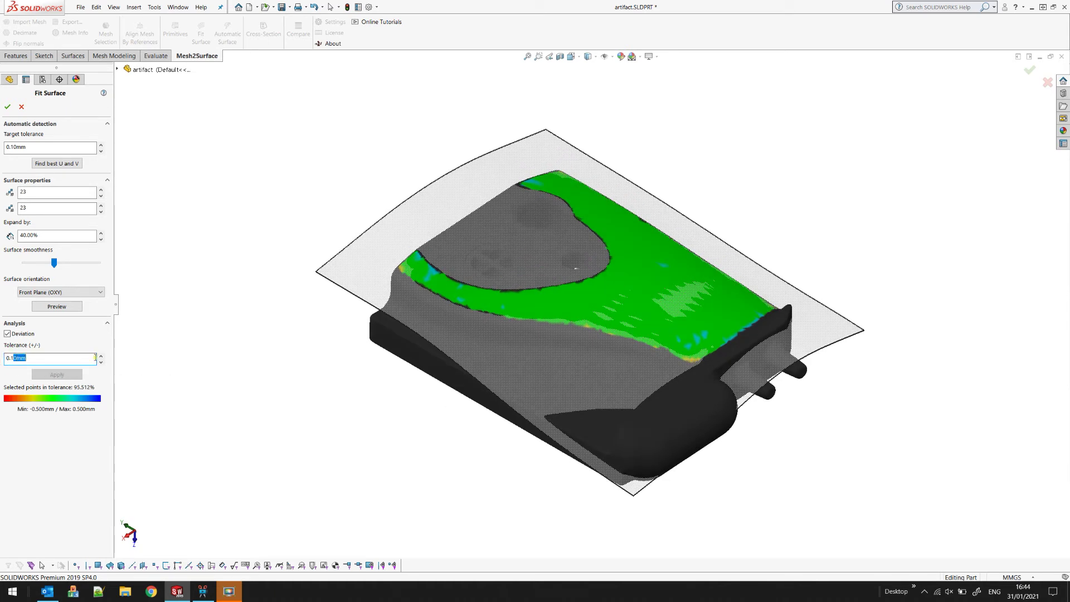
pyautogui.press('BackSpace')
pyautogui.press('BackSpace')
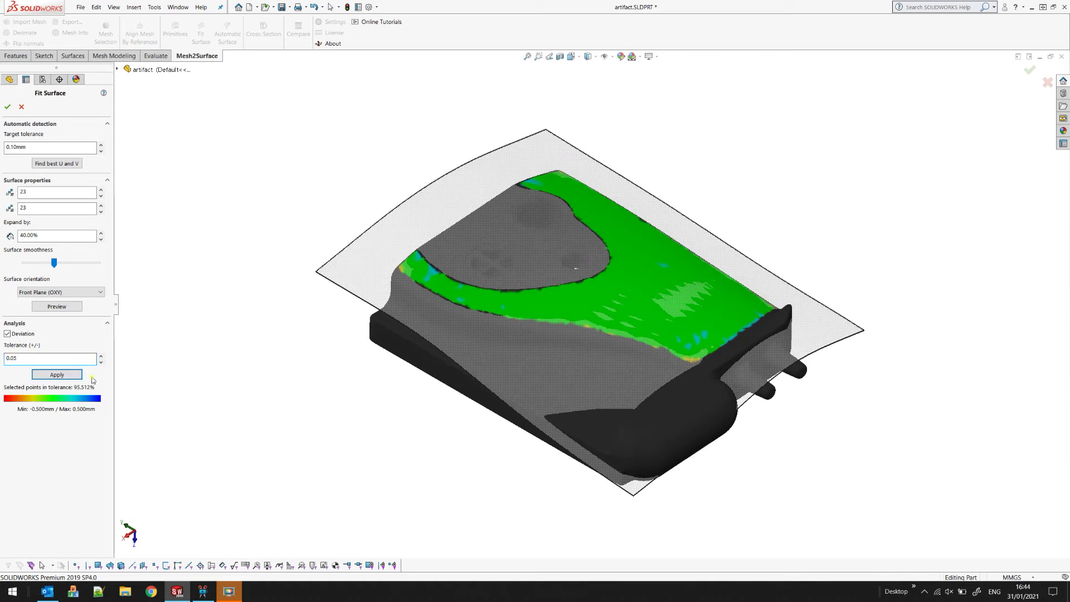
pyautogui.write('05')
pyautogui.click(81, 376)
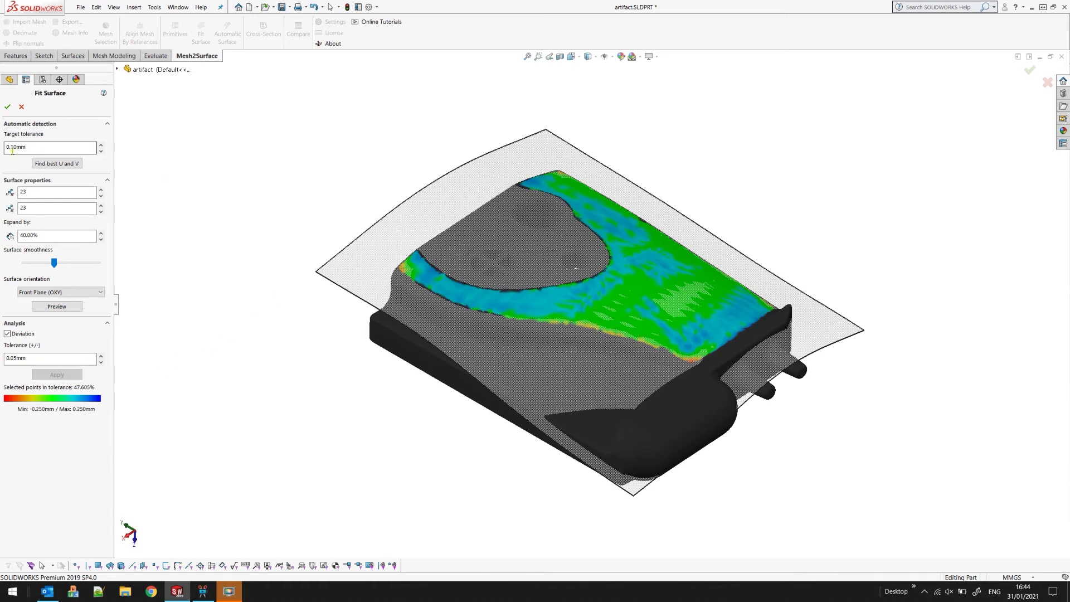
# Set target tolerance to 0.05mm, find best U and V (44 × 44), hide deviation colours.
pyautogui.moveTo(12, 148); pyautogui.dragTo(58, 150)
pyautogui.write('0')
pyautogui.click(51, 164)
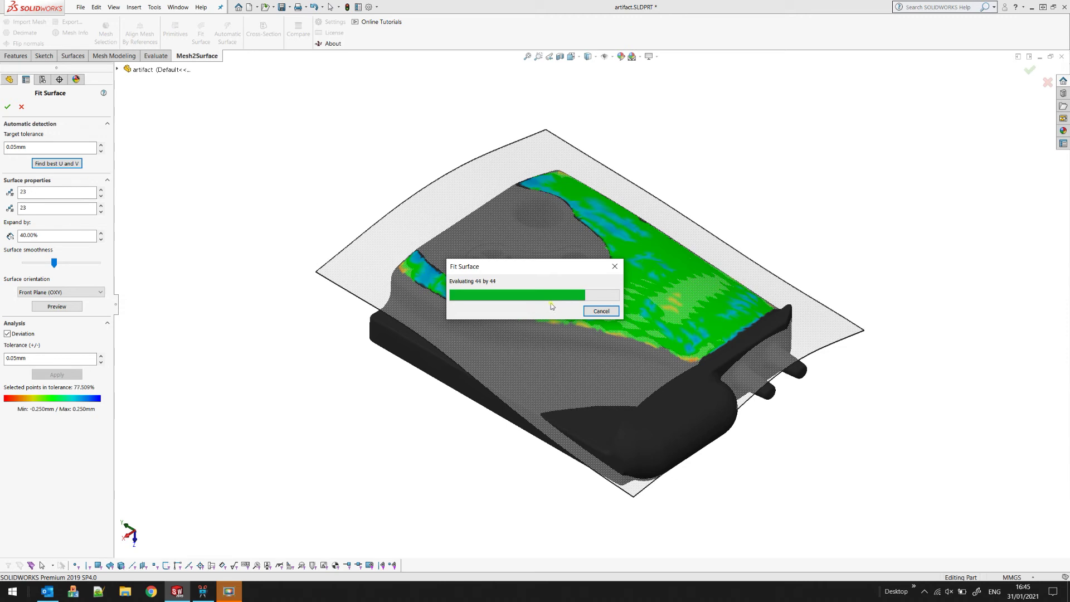
pyautogui.click(601, 311)
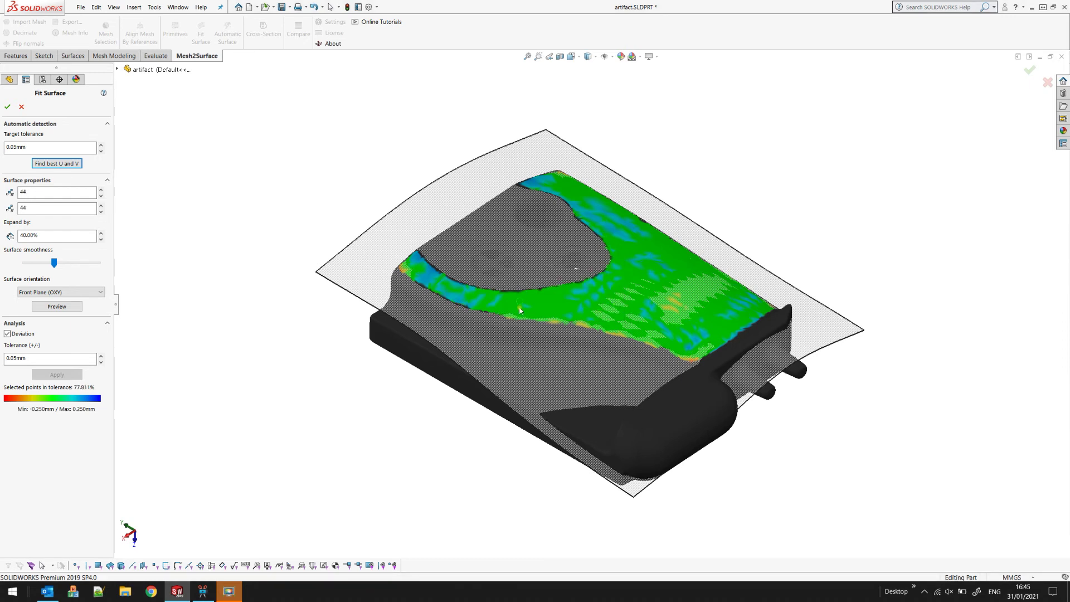
pyautogui.moveTo(520, 310)
pyautogui.mouseDown(button='middle')
pyautogui.moveTo(523, 350)
pyautogui.moveTo(516, 281)
pyautogui.moveTo(556, 303)
pyautogui.mouseUp(button='middle')
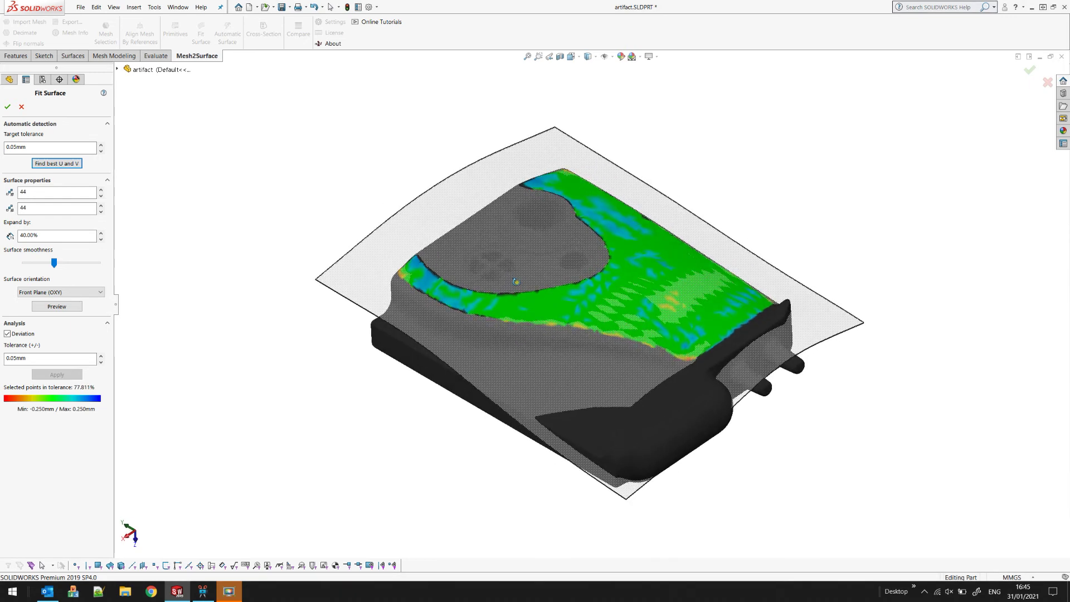
pyautogui.click(18, 335)
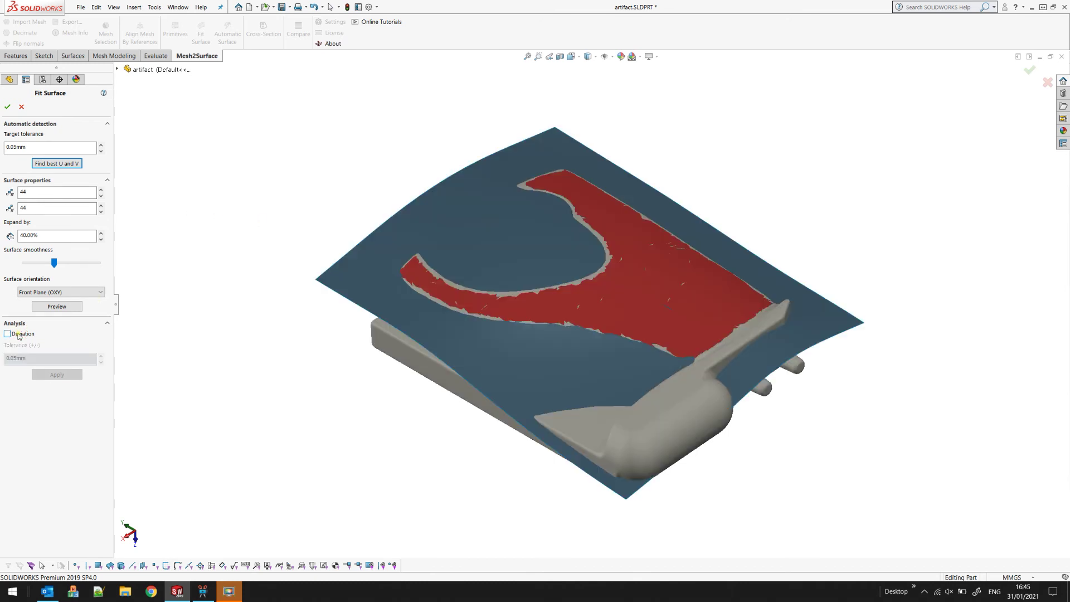
# Accept the fitted surface and hide the scanned mesh Mesh1.
pyautogui.click(8, 107)
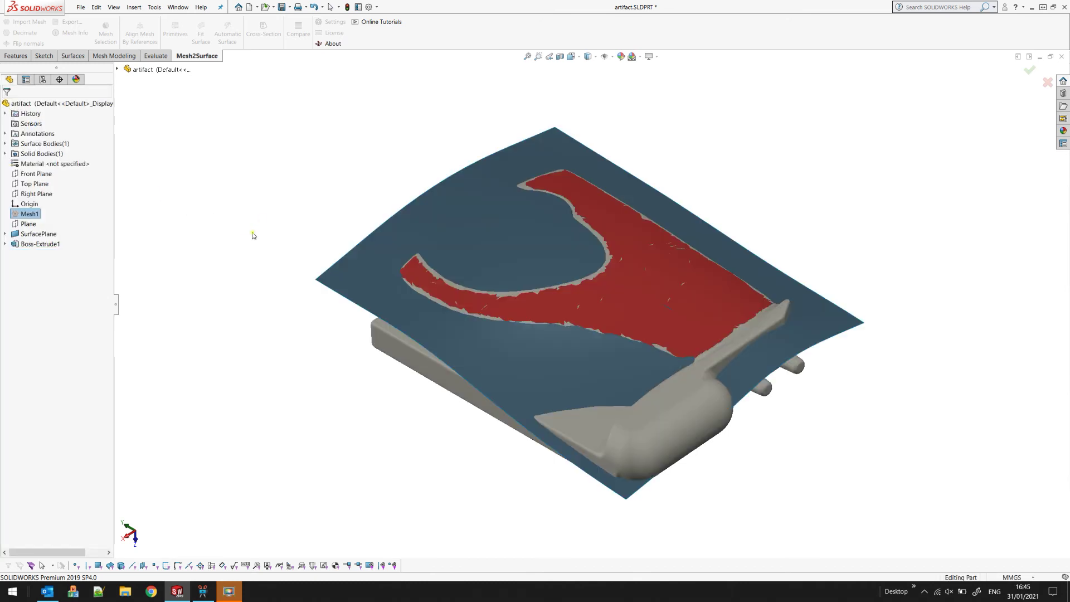
pyautogui.moveTo(497, 378); pyautogui.dragTo(513, 320, button='middle')
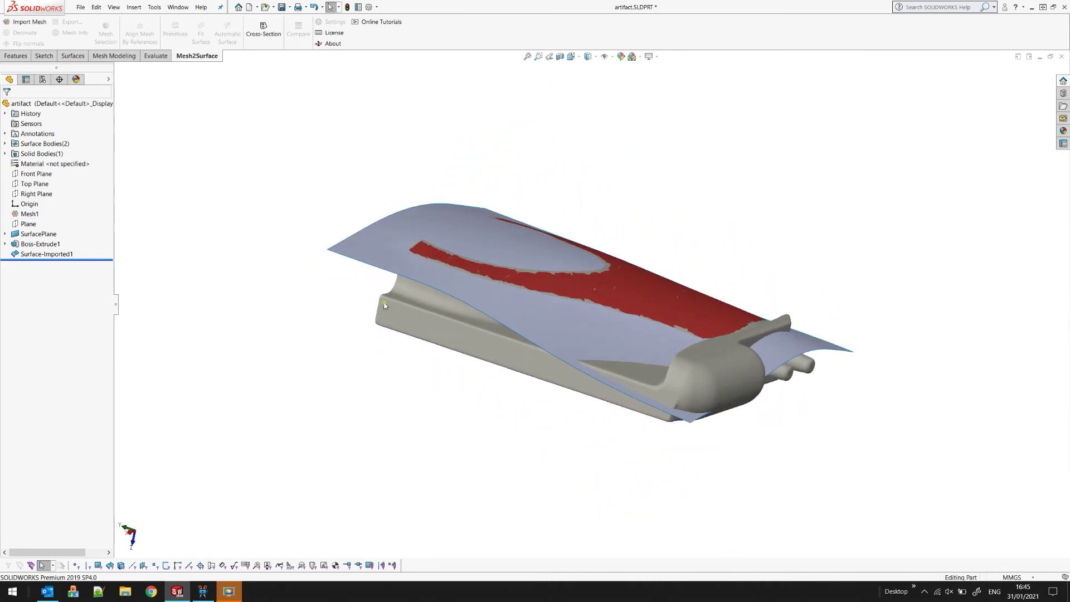
pyautogui.click(24, 214)
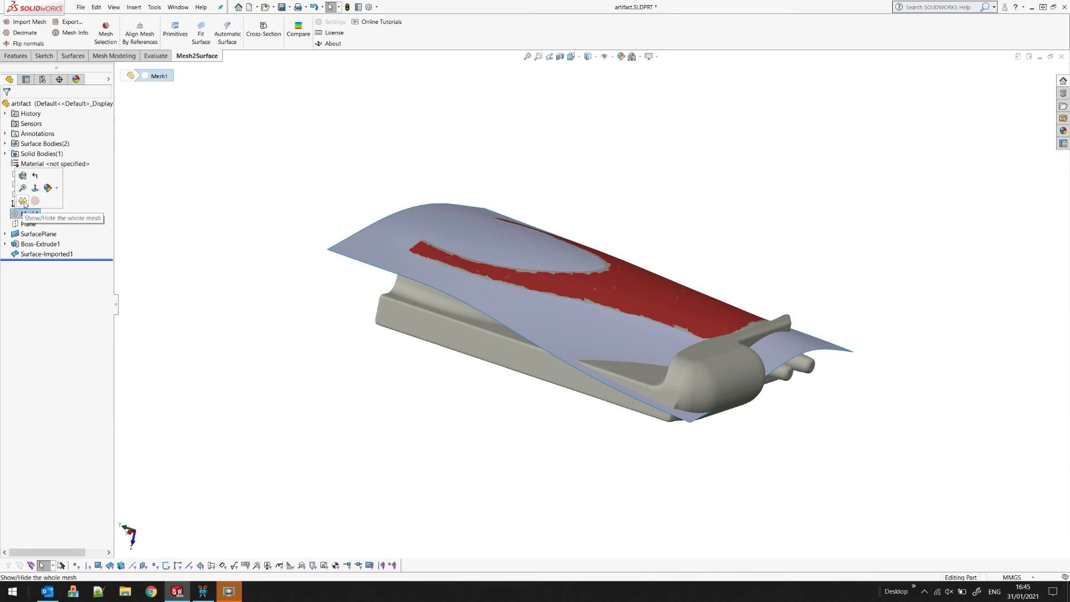
pyautogui.click(24, 201)
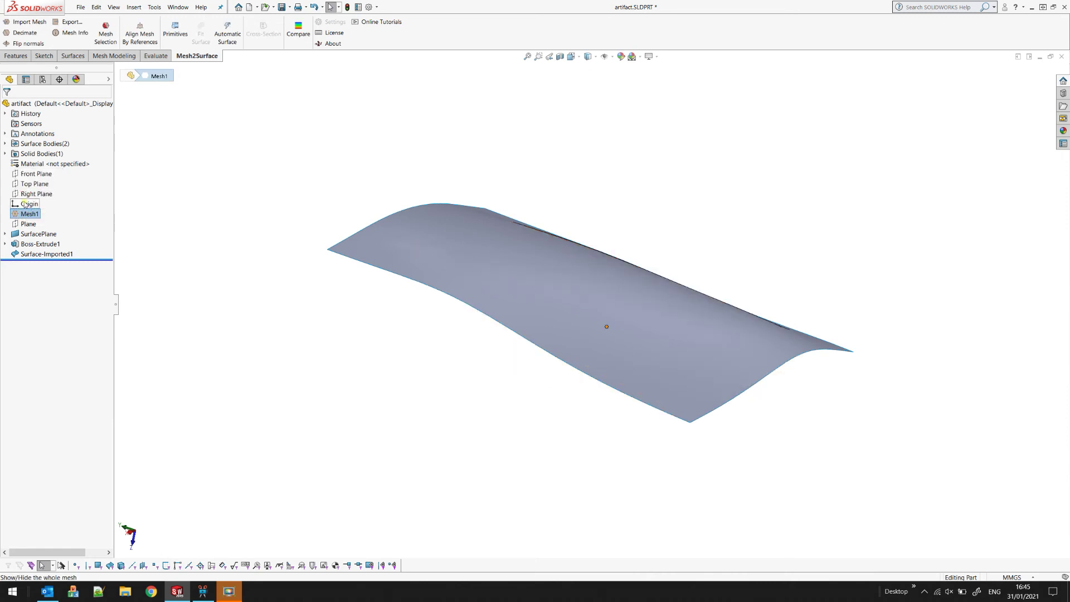
# Open Edit Feature on Boss-Extrude1, then cancel without changes.
pyautogui.click(16, 246)
pyautogui.click(22, 230)
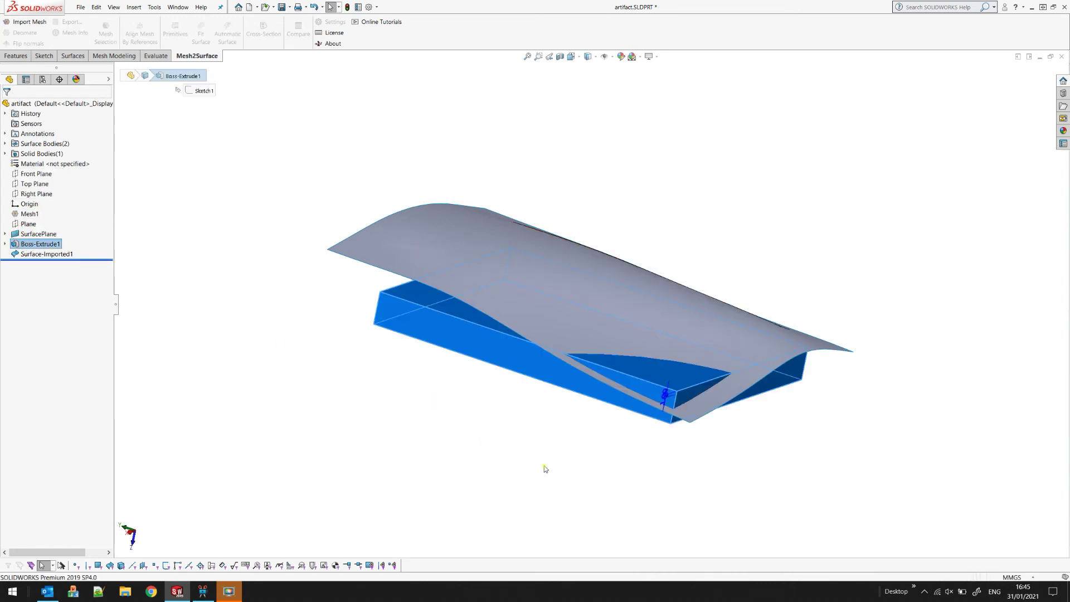
pyautogui.moveTo(628, 446)
pyautogui.mouseDown(button='middle')
pyautogui.moveTo(643, 440)
pyautogui.moveTo(647, 450)
pyautogui.mouseUp(button='middle')
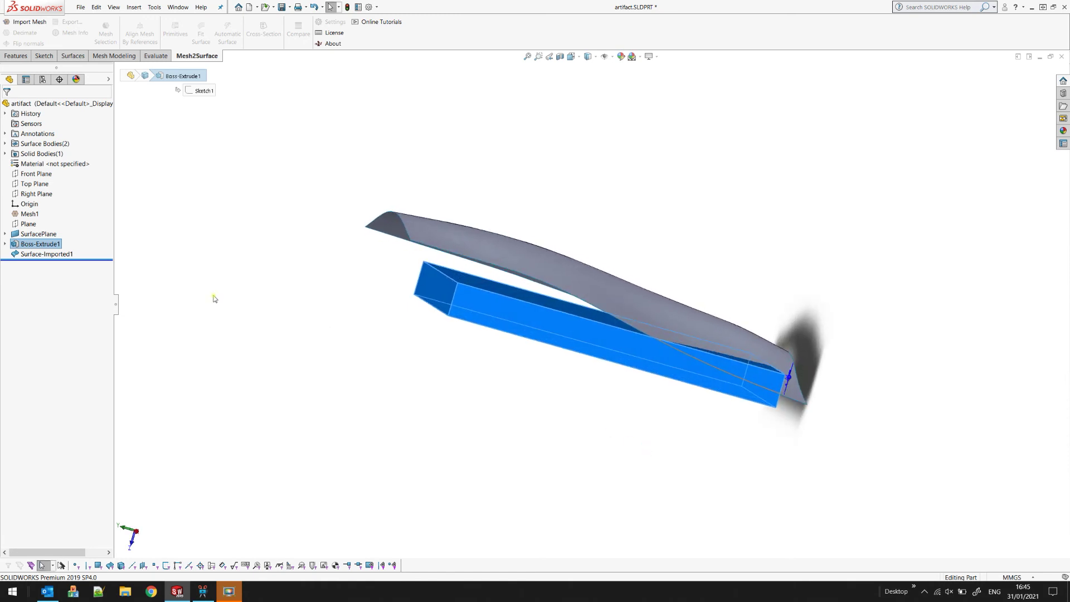
pyautogui.rightClick(26, 247)
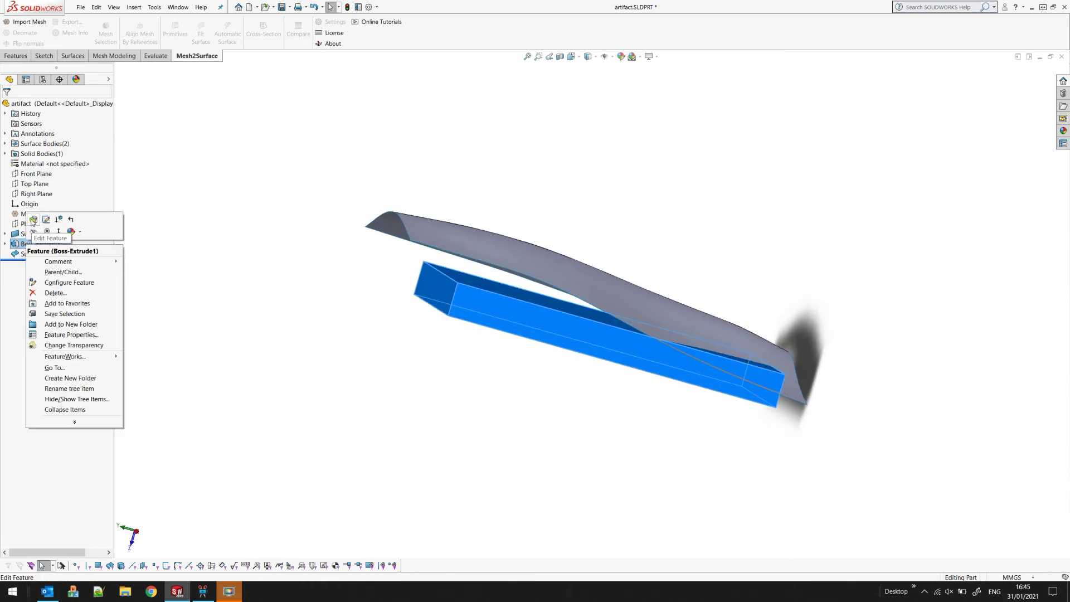
pyautogui.click(33, 219)
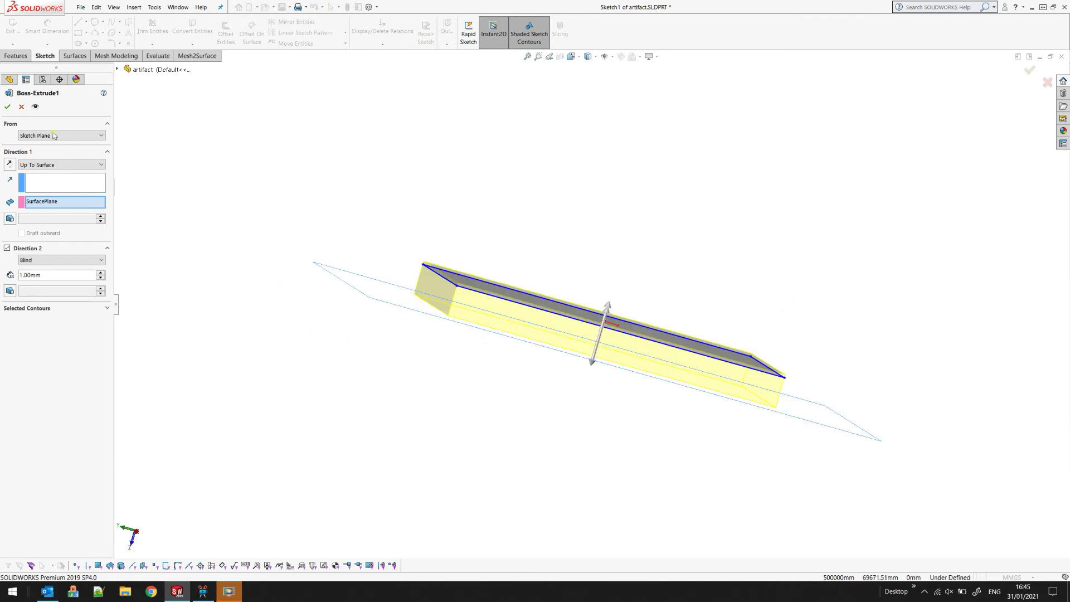
pyautogui.click(21, 107)
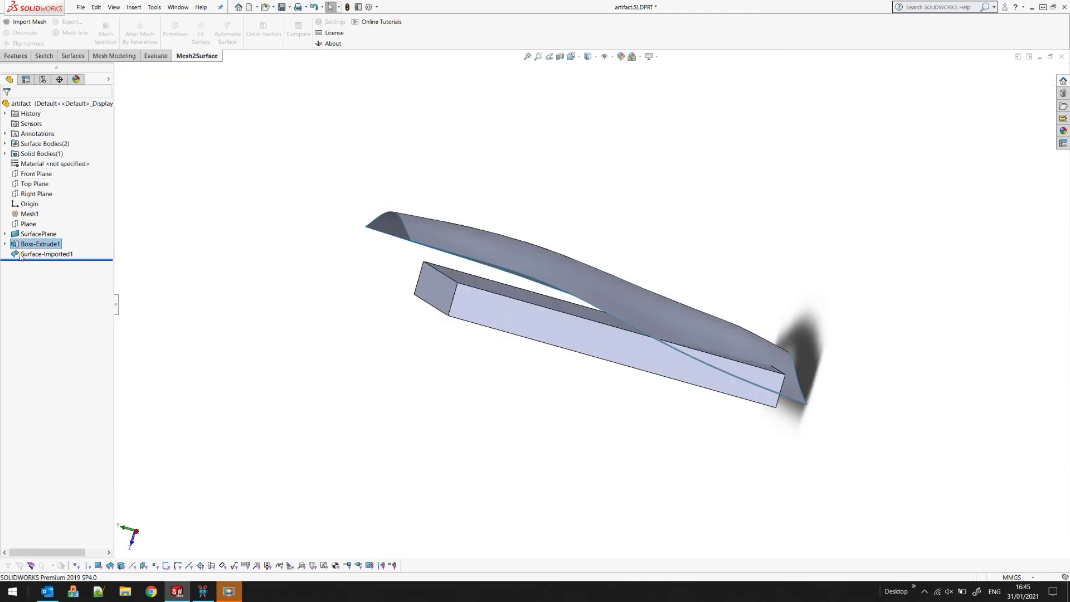
# Move Surface-Imported1 above Boss-Extrude1 in the history and reopen Boss-Extrude1 for editing.
pyautogui.click(21, 255)
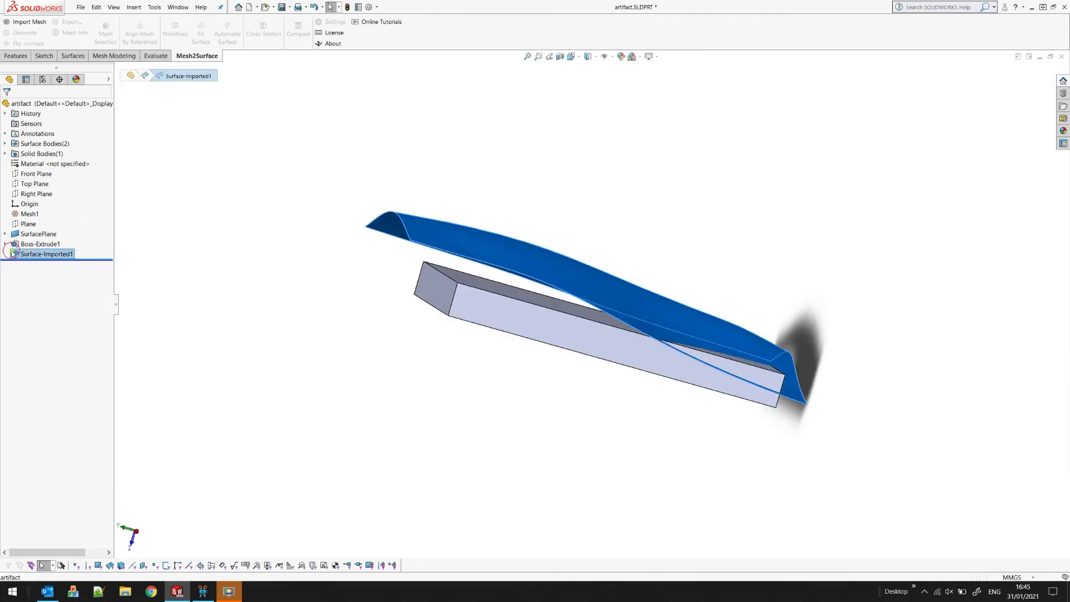
pyautogui.moveTo(13, 256); pyautogui.dragTo(11, 234)
pyautogui.click(35, 243)
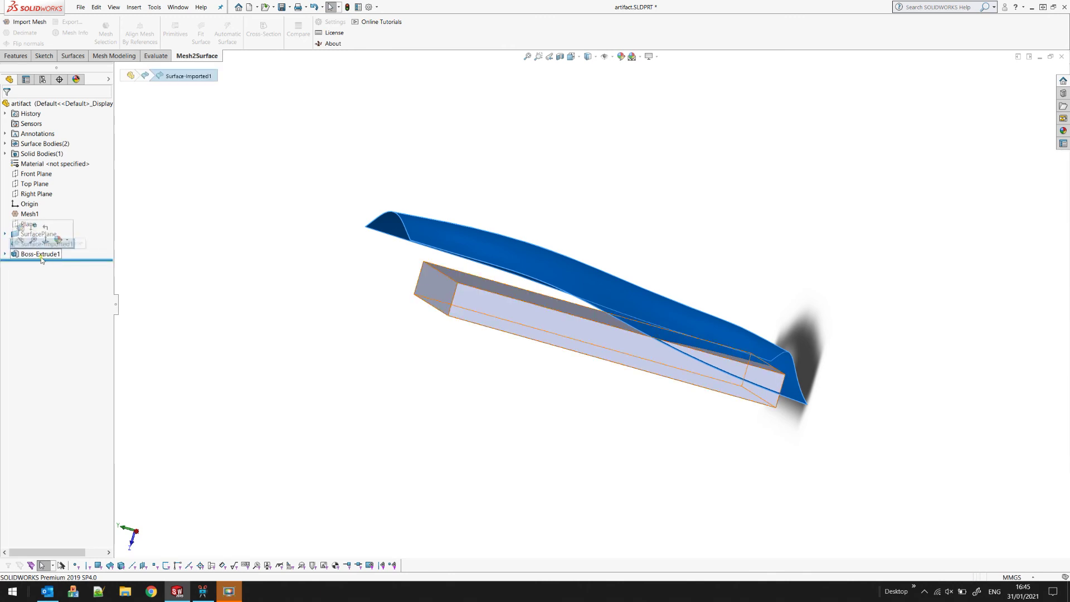
pyautogui.click(23, 254)
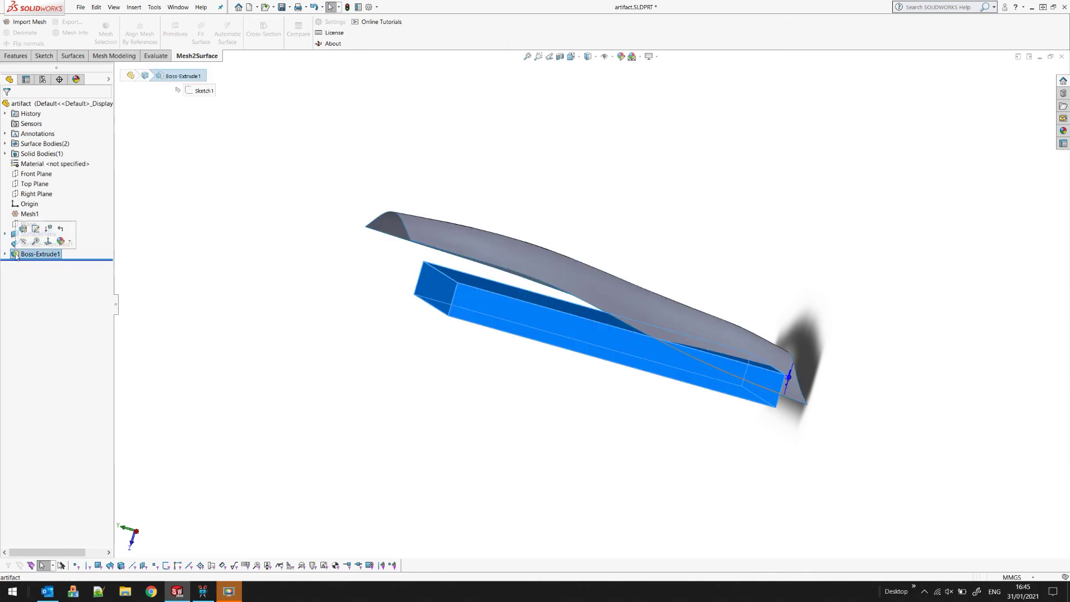
pyautogui.click(27, 232)
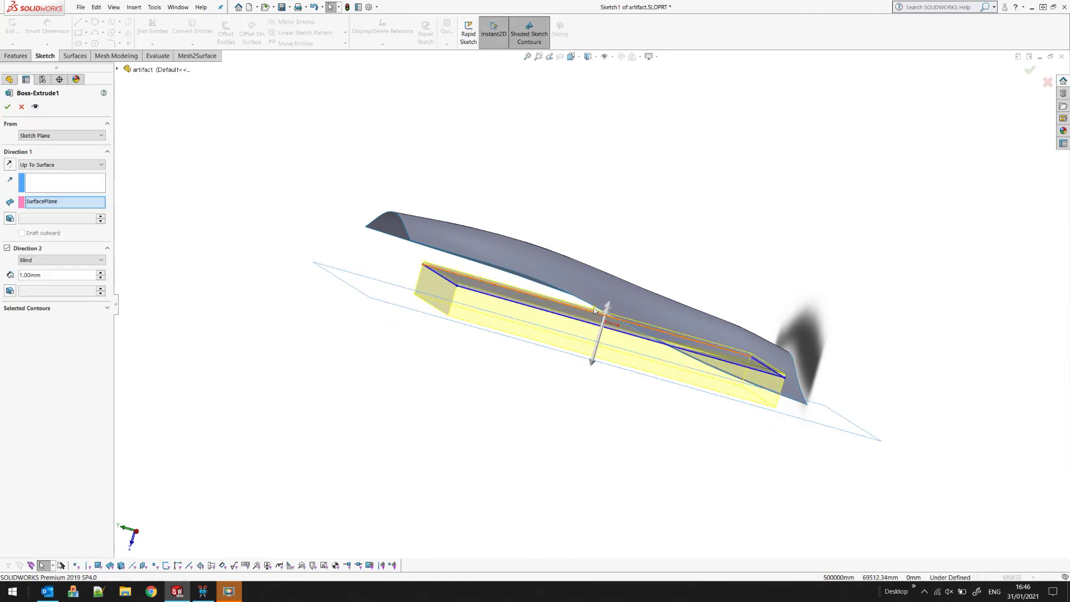
# Set Boss-Extrude1's first direction to Blind with a 17.00mm depth.
pyautogui.click(31, 165)
pyautogui.click(38, 196)
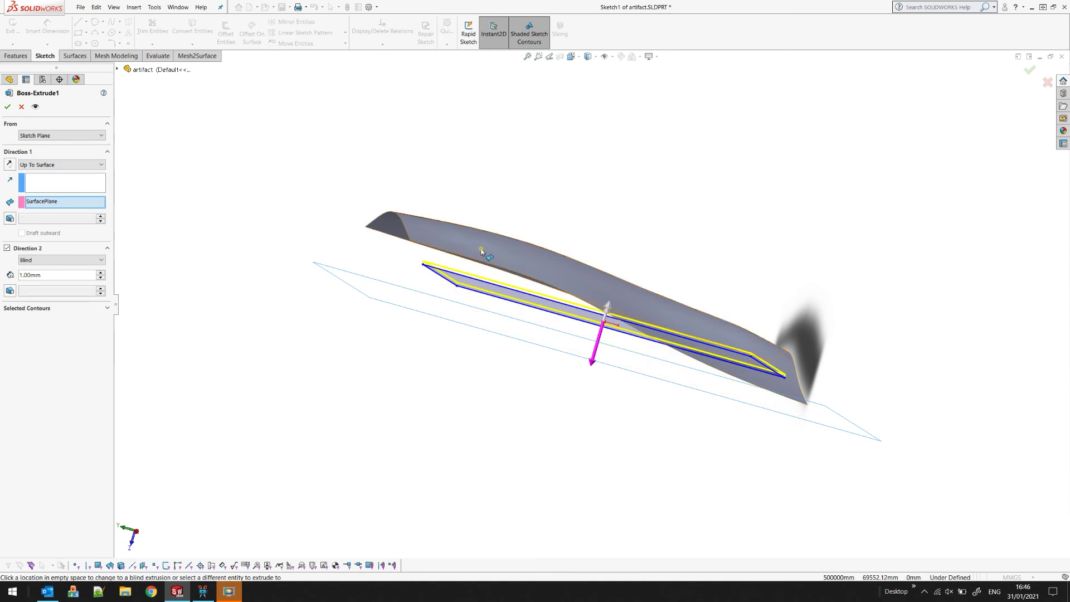
pyautogui.click(582, 281)
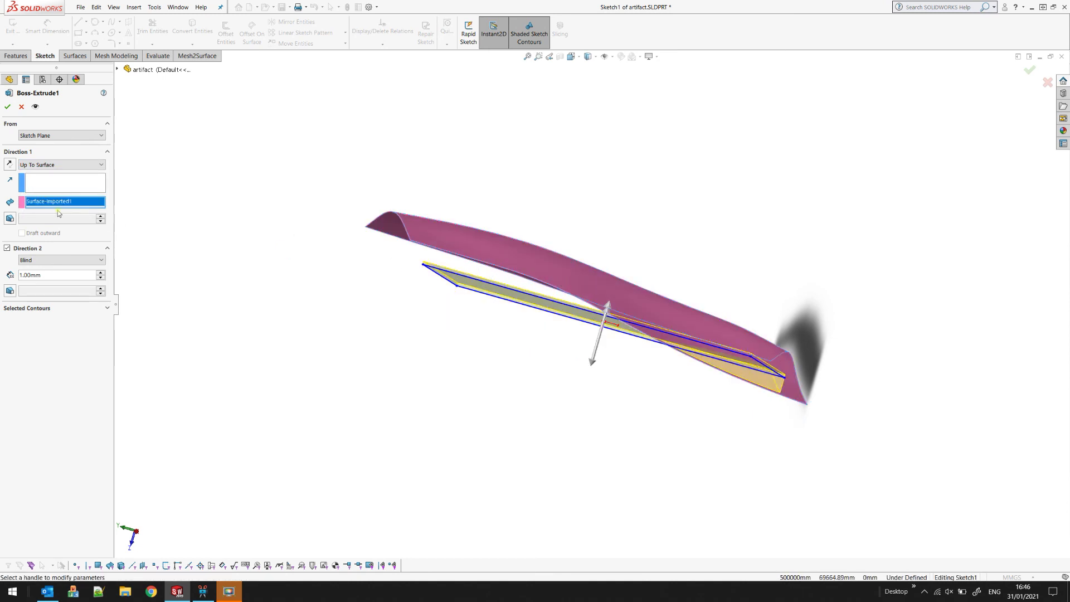
pyautogui.click(55, 164)
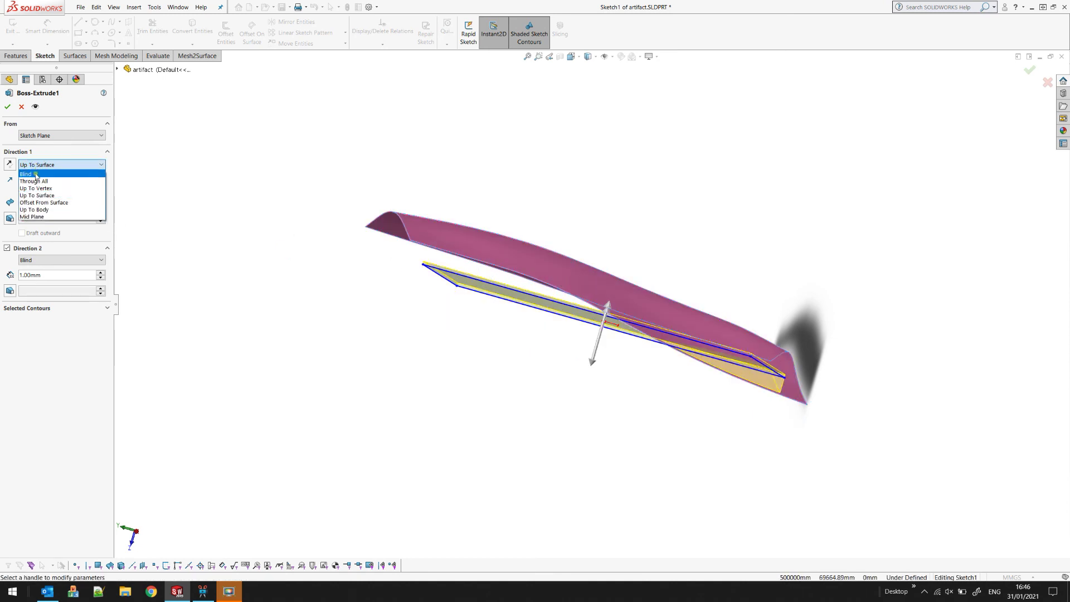
pyautogui.click(35, 170)
pyautogui.click(592, 363)
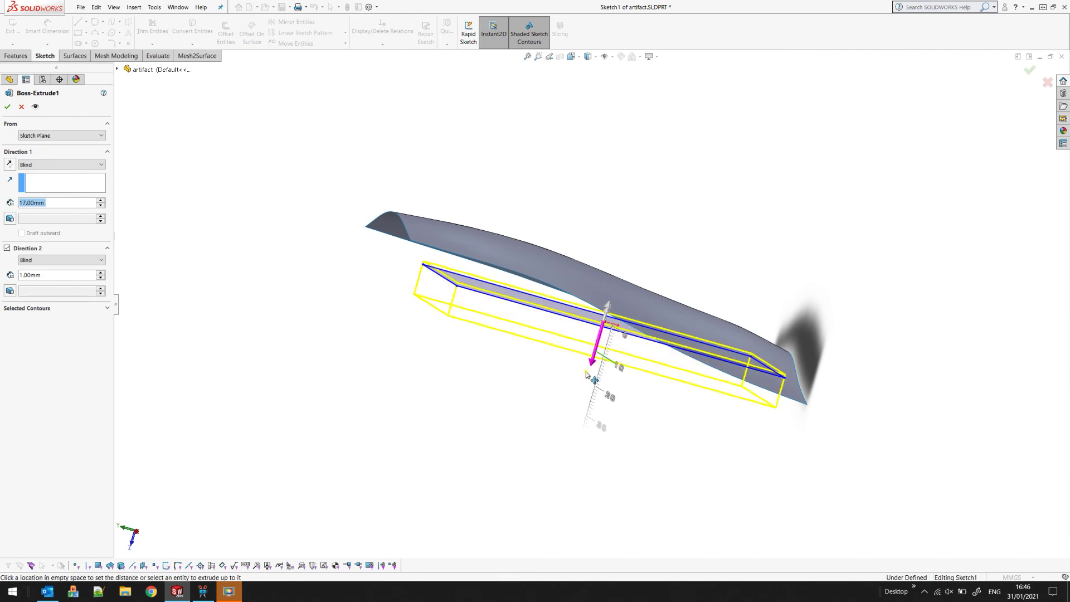
pyautogui.click(586, 384)
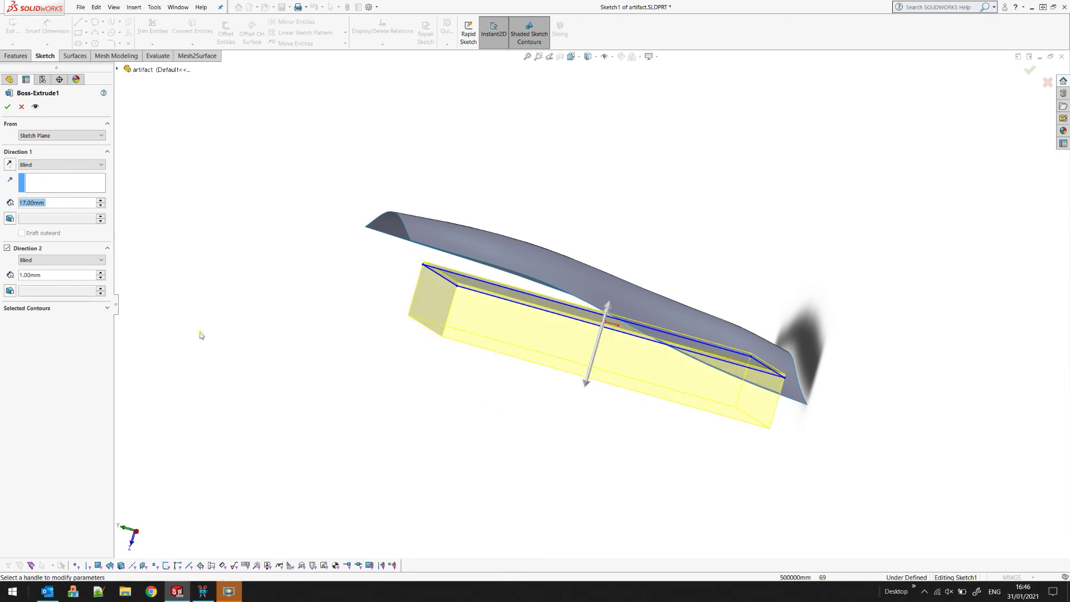
# Make the second direction Up To Surface at Surface-Imported1 and accept the extrude.
pyautogui.click(50, 260)
pyautogui.click(51, 291)
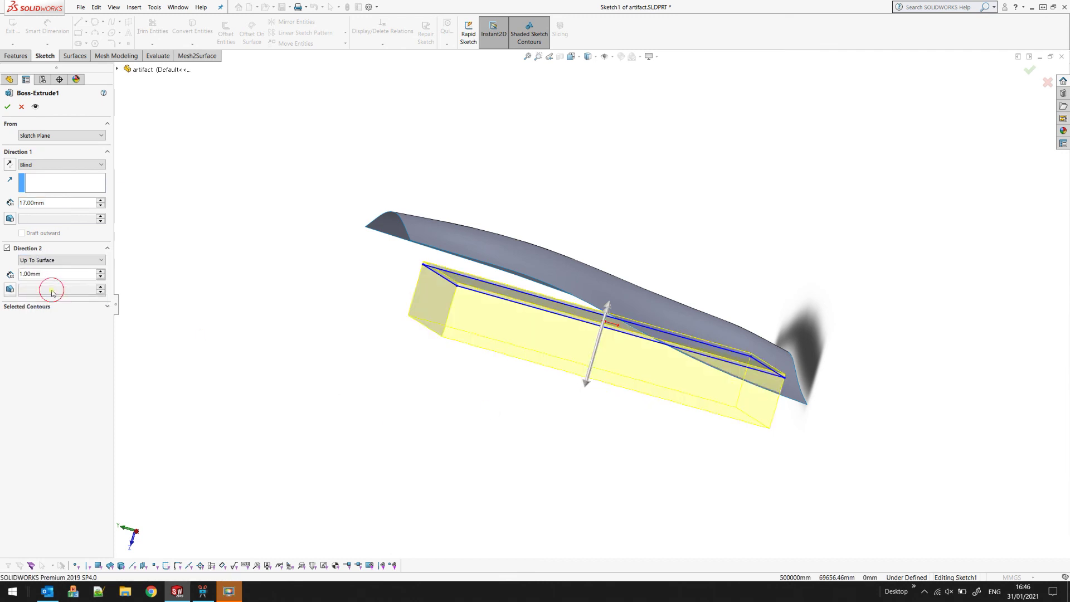
pyautogui.click(503, 260)
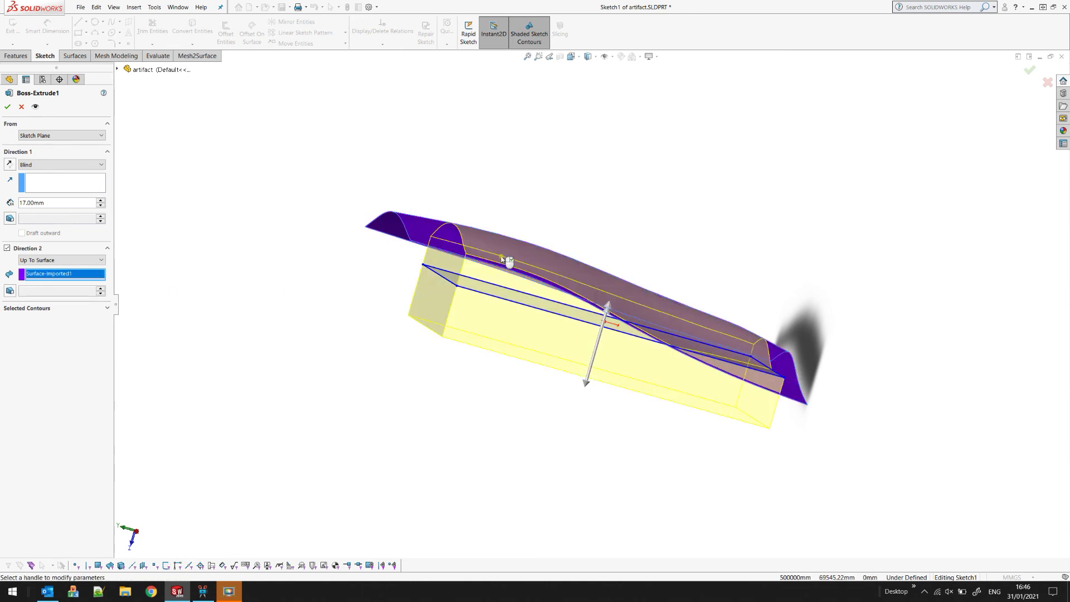
pyautogui.moveTo(333, 288); pyautogui.dragTo(362, 363, button='middle')
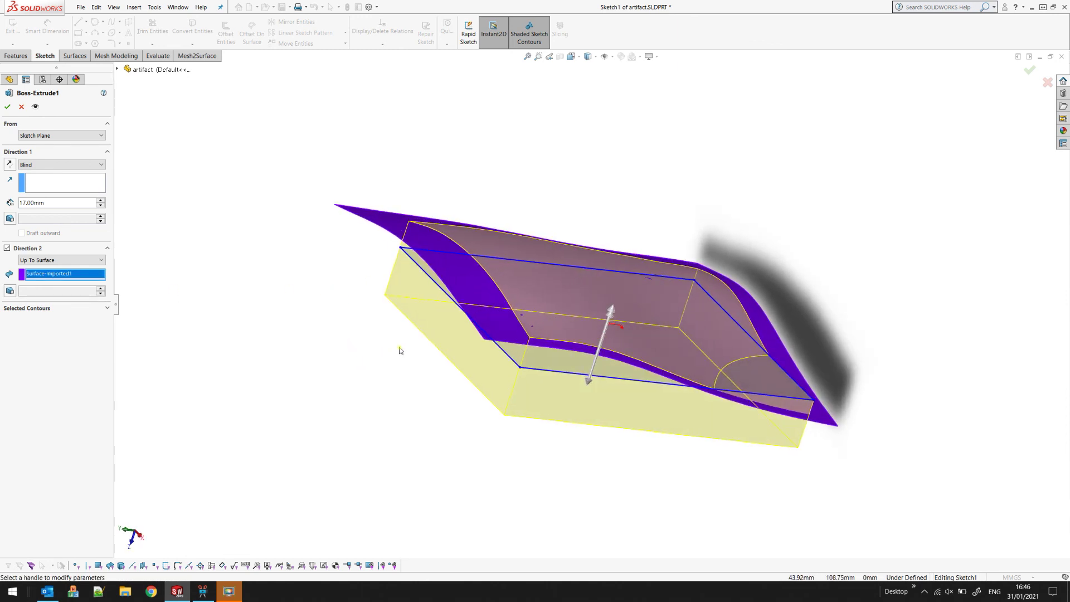
pyautogui.click(8, 107)
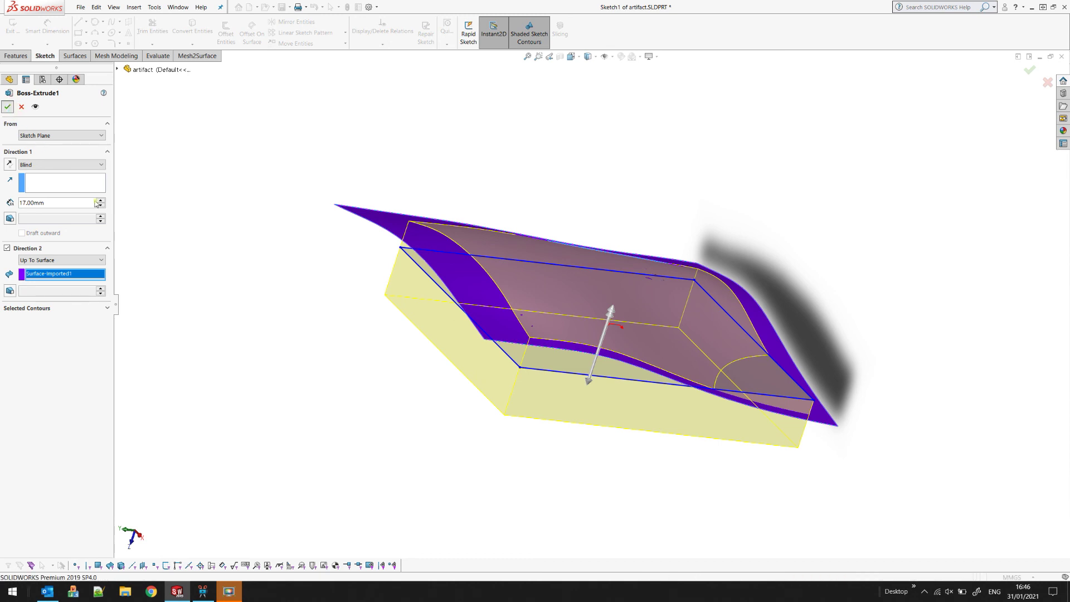
pyautogui.click(22, 245)
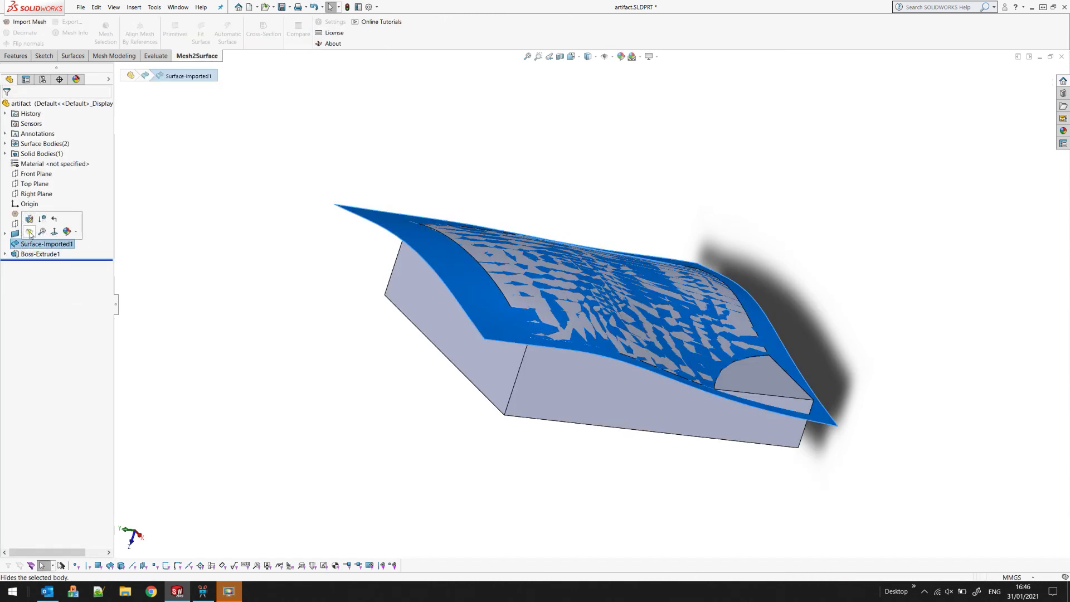
# Hide Surface-Imported1 to inspect the solid's freeform top from the front, then select Mesh1.
pyautogui.click(30, 231)
pyautogui.moveTo(306, 301); pyautogui.dragTo(335, 359, button='middle')
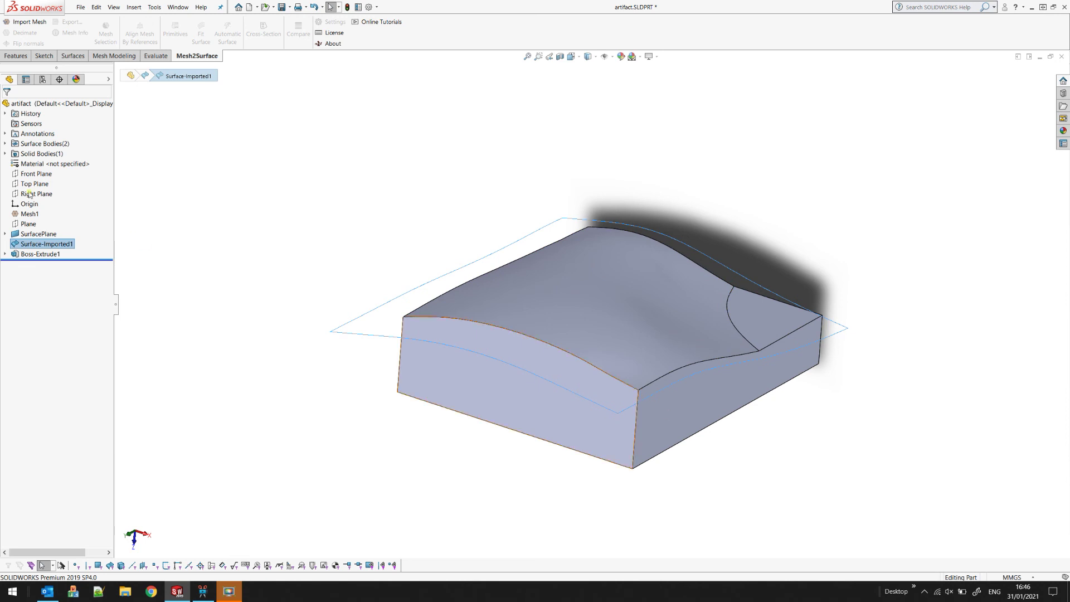
pyautogui.click(15, 215)
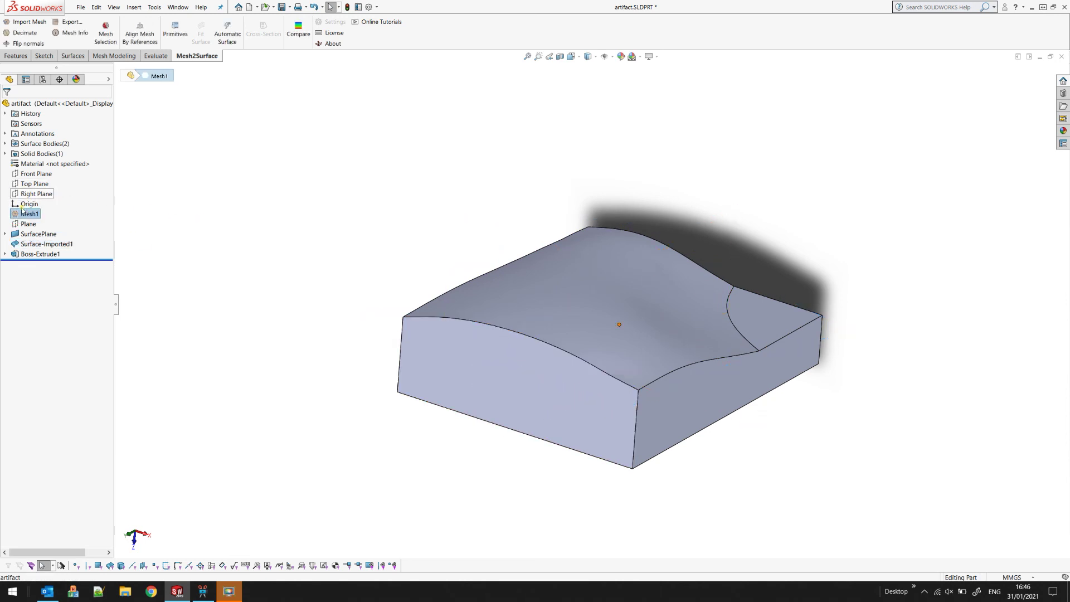